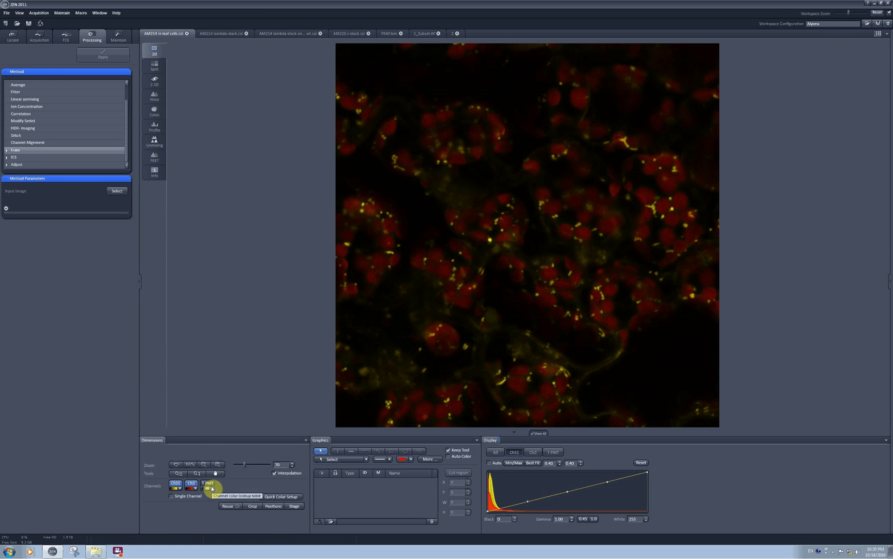
Step: Split the image into per-channel panels and set the yellow Ch1 gamma to 0.44
click(154, 65)
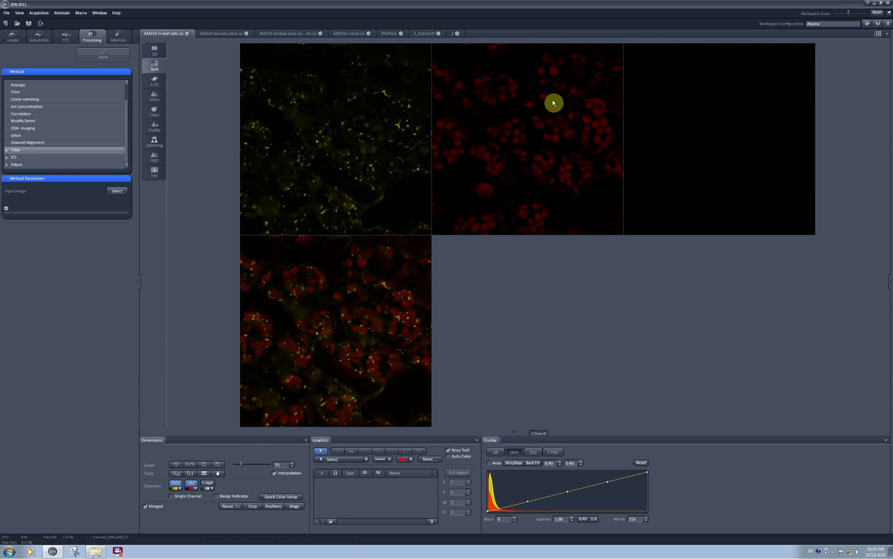
click(208, 484)
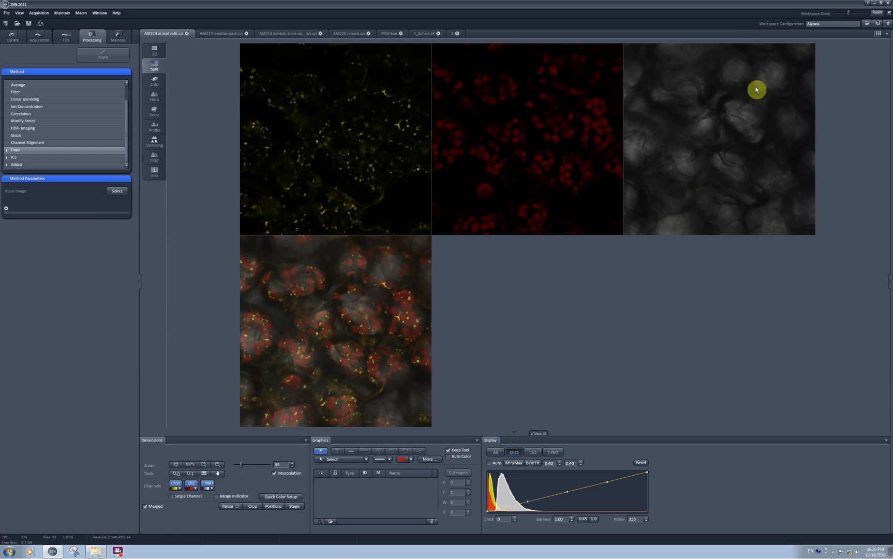
click(207, 484)
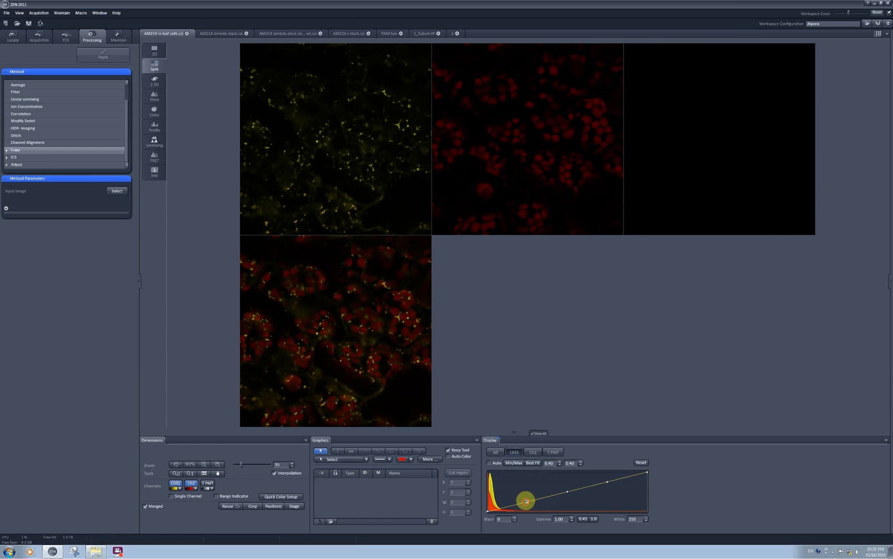
drag(526, 501, 521, 489)
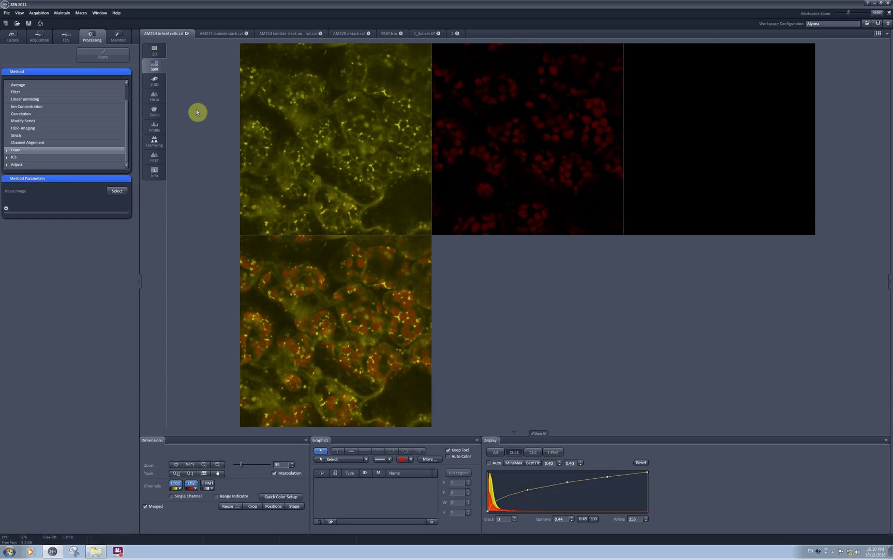
Step: Switch back to the single 2D view and hide the red Ch2 channel
click(154, 51)
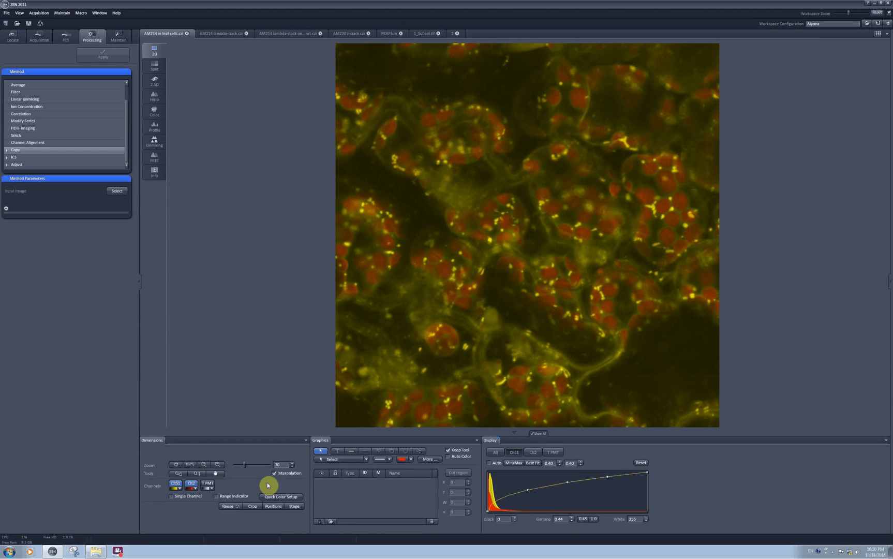
click(188, 486)
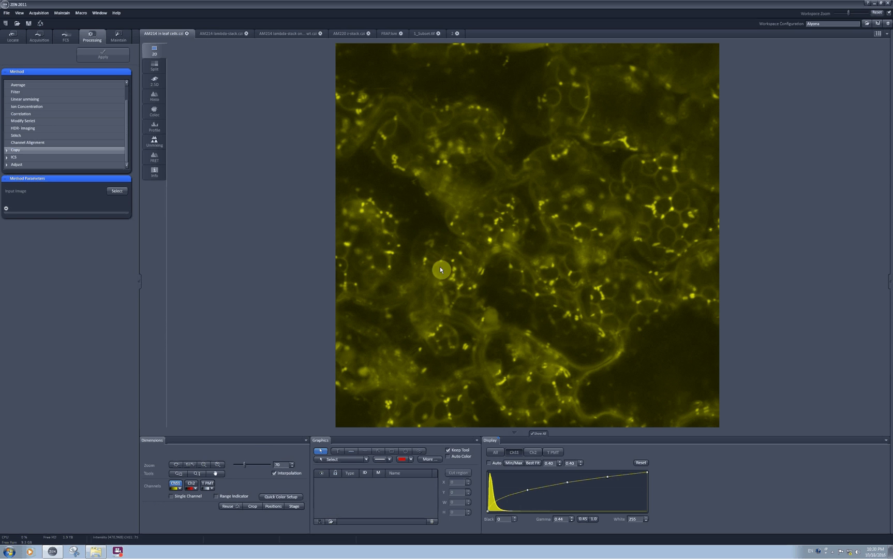
click(191, 486)
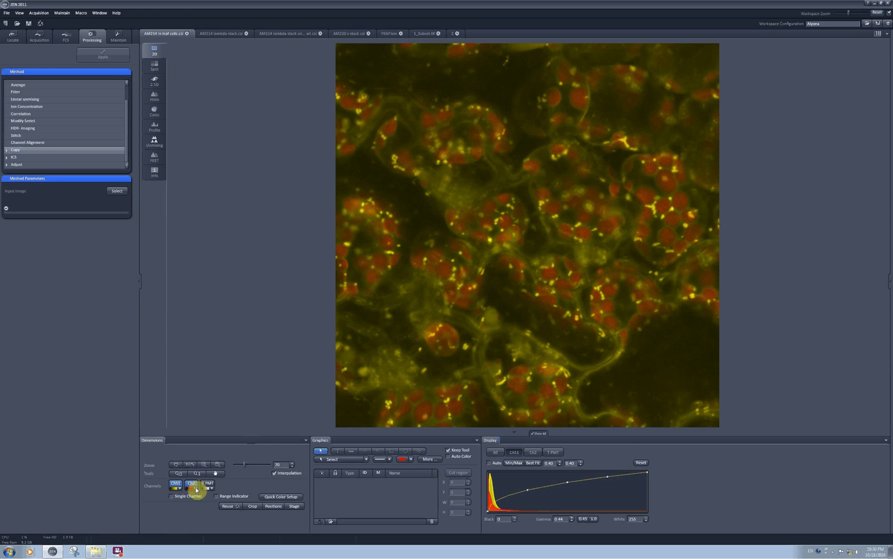
click(191, 484)
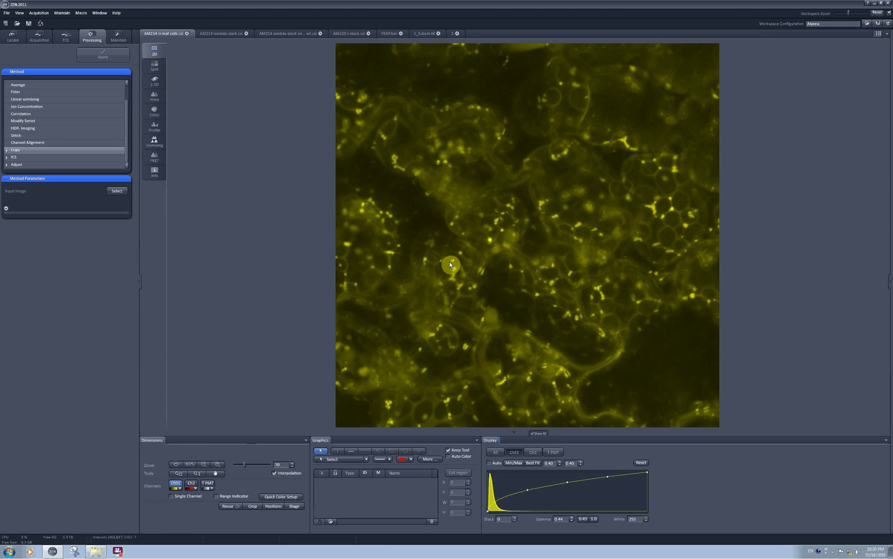
Step: Open the Unmixing view with Ch2 enabled and launch Auto find / ACE
click(153, 144)
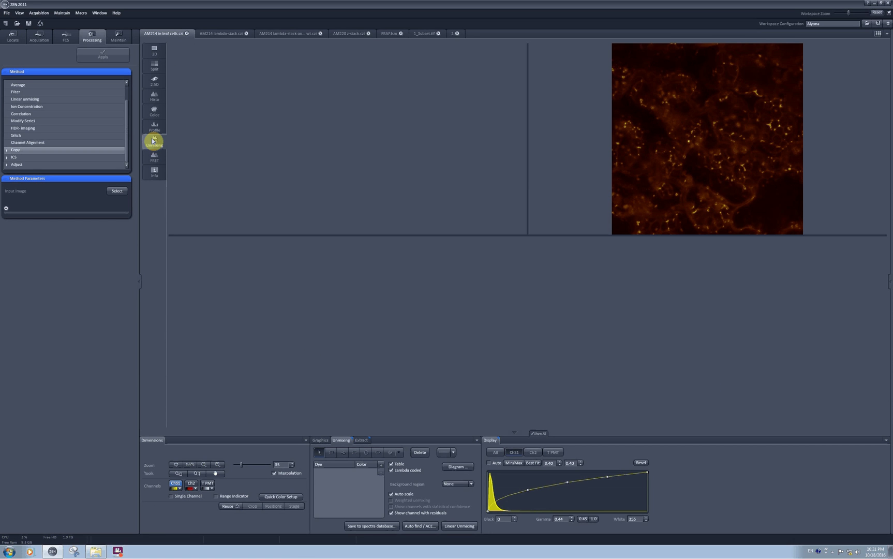
click(196, 483)
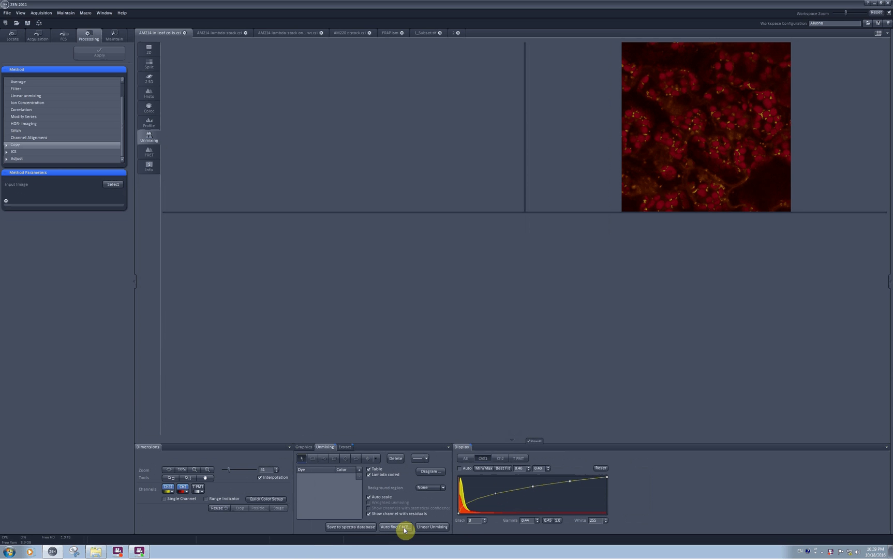
click(400, 527)
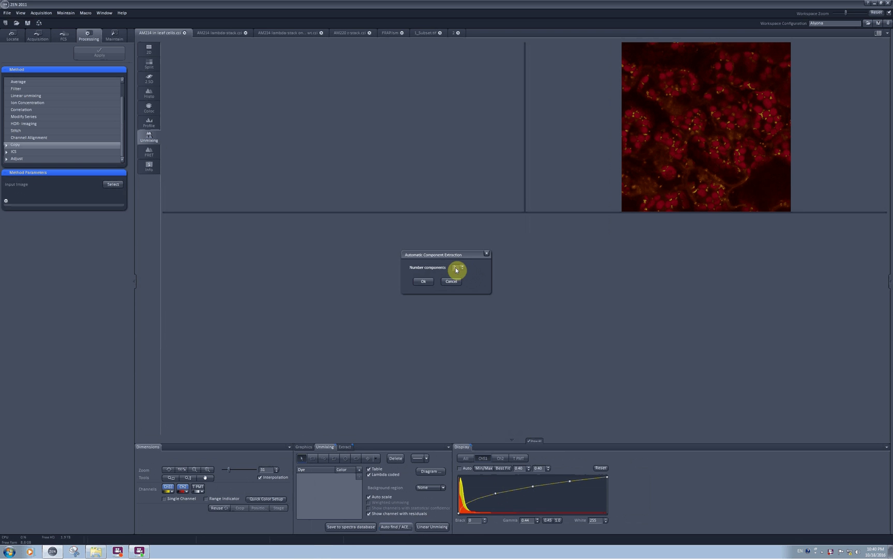
Step: Confirm extraction of ACE 1 and ACE 2, mark a point near the right edge, and select ChS1
click(421, 281)
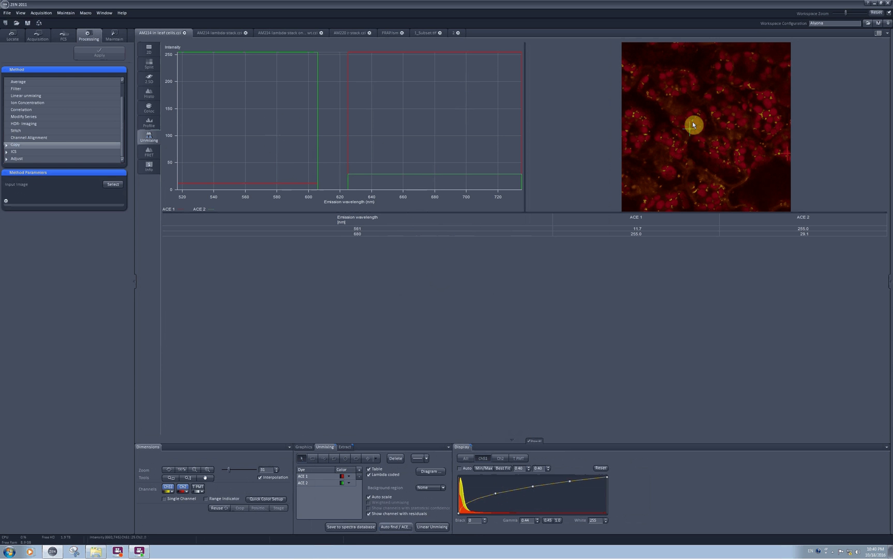
click(786, 154)
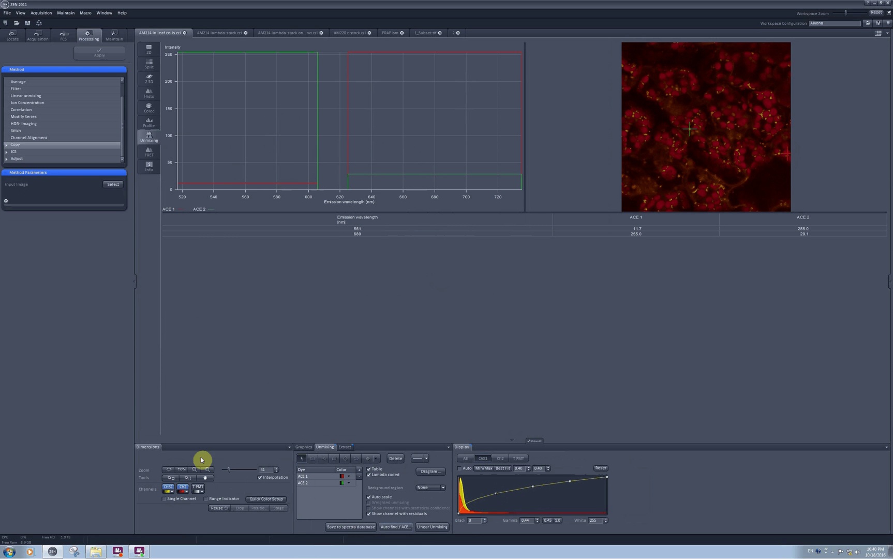
click(170, 487)
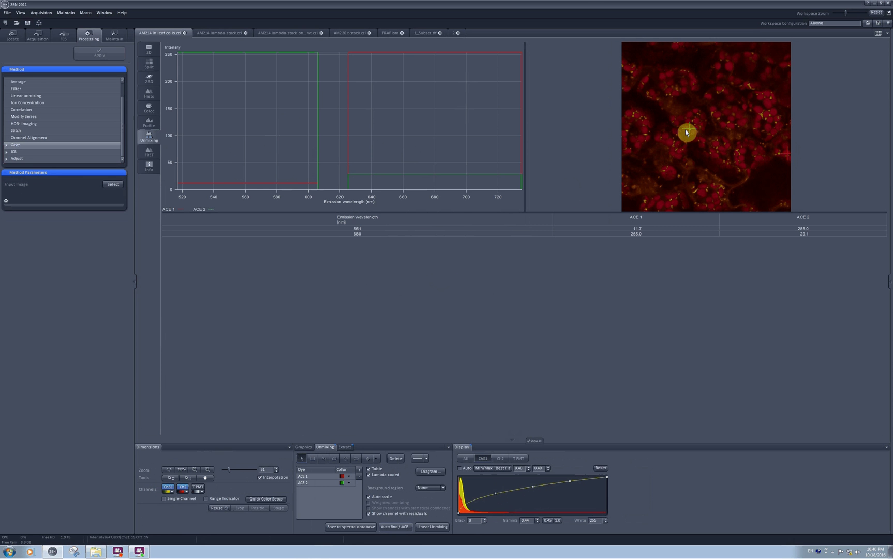
click(172, 478)
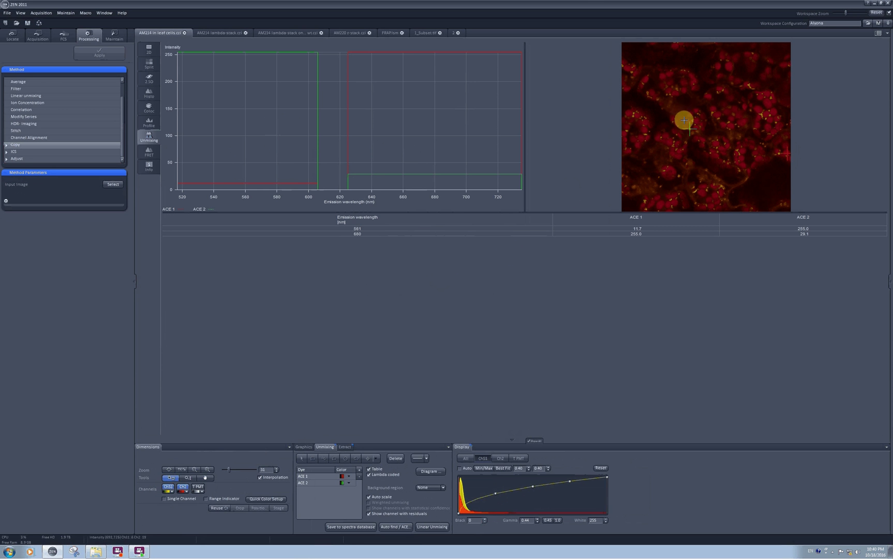
drag(683, 120, 701, 138)
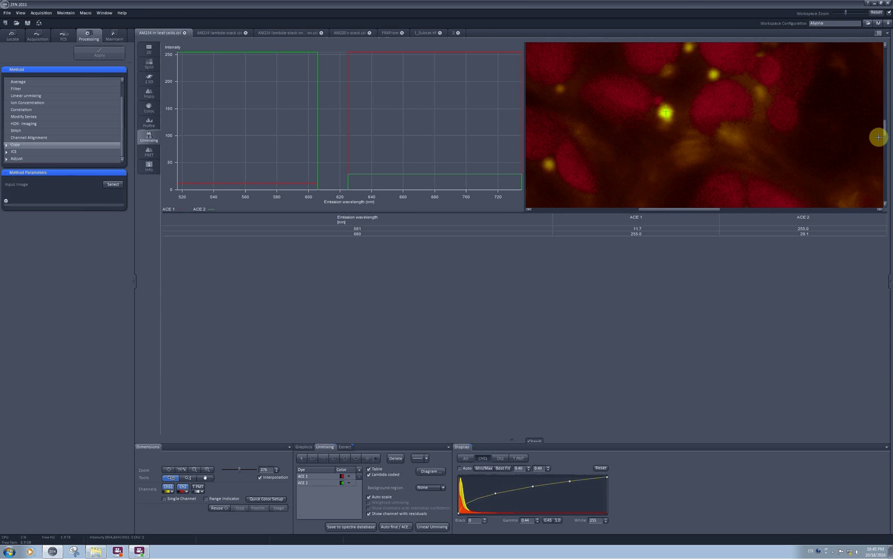
drag(883, 133, 883, 129)
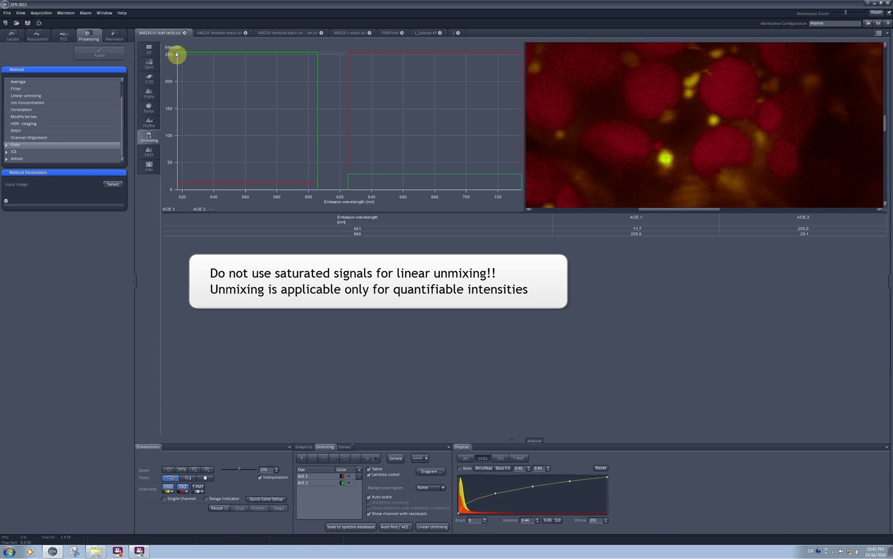
click(222, 501)
click(222, 500)
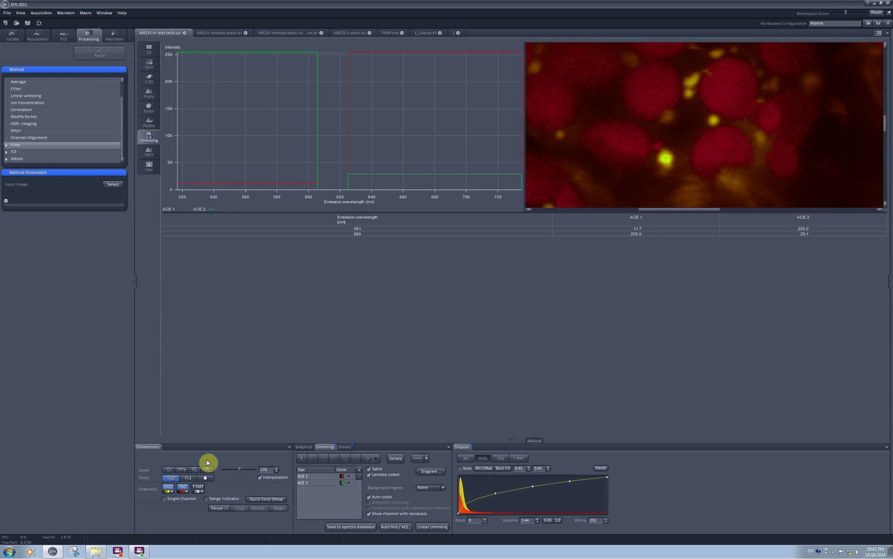
click(168, 469)
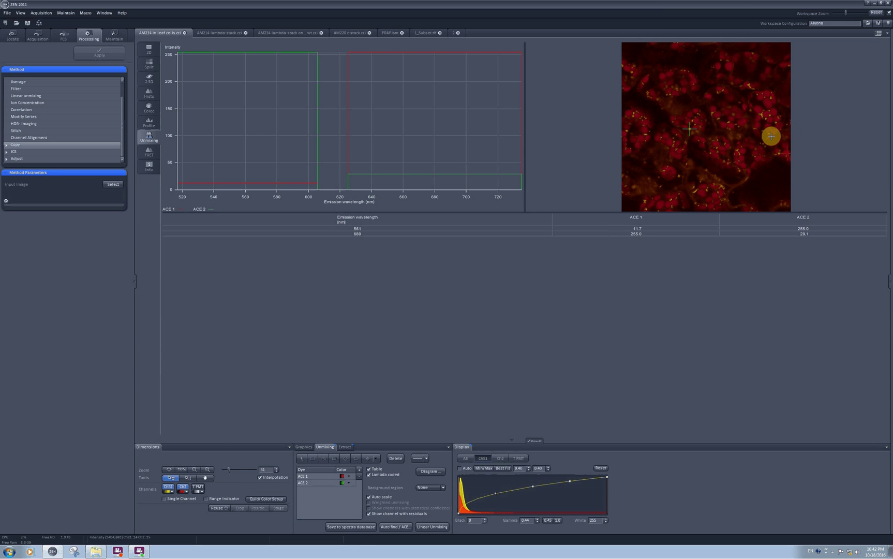
Step: Zoom into the image region to 164 to inspect chloroplasts and yellow spots
click(771, 137)
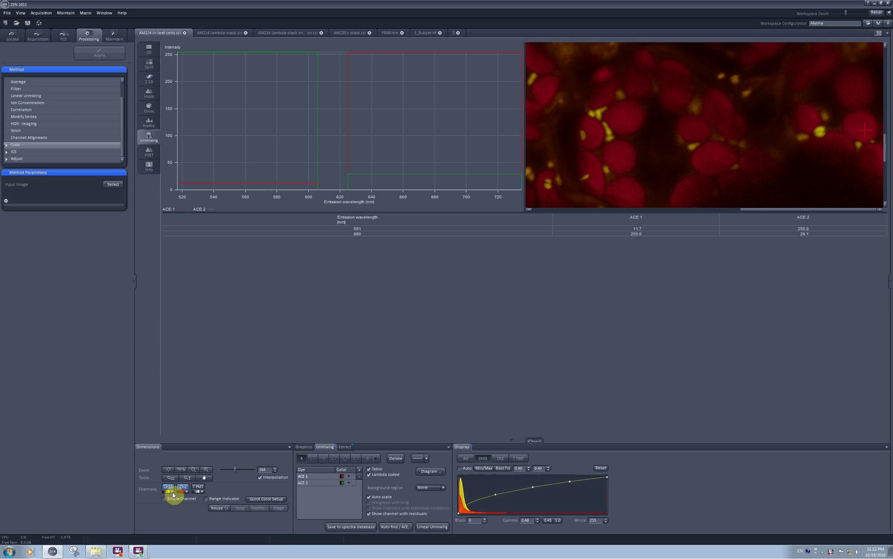
Step: Colour ACE 2 yellow, fit the whole image in view, and switch off lambda-coded colouring
click(349, 484)
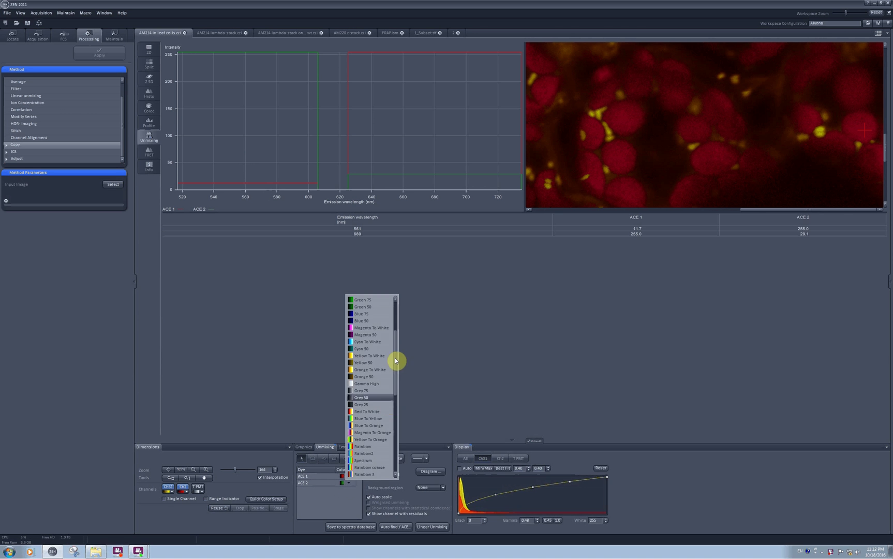
click(357, 348)
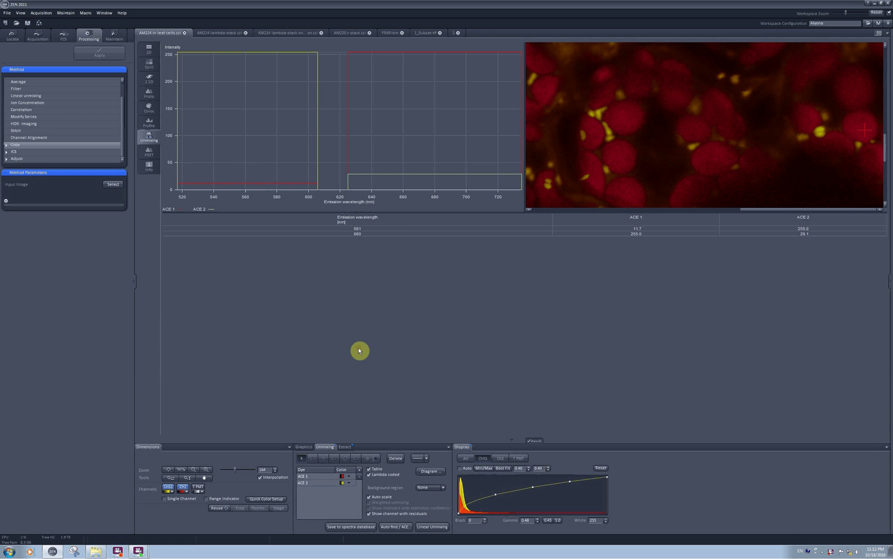
click(378, 469)
click(378, 468)
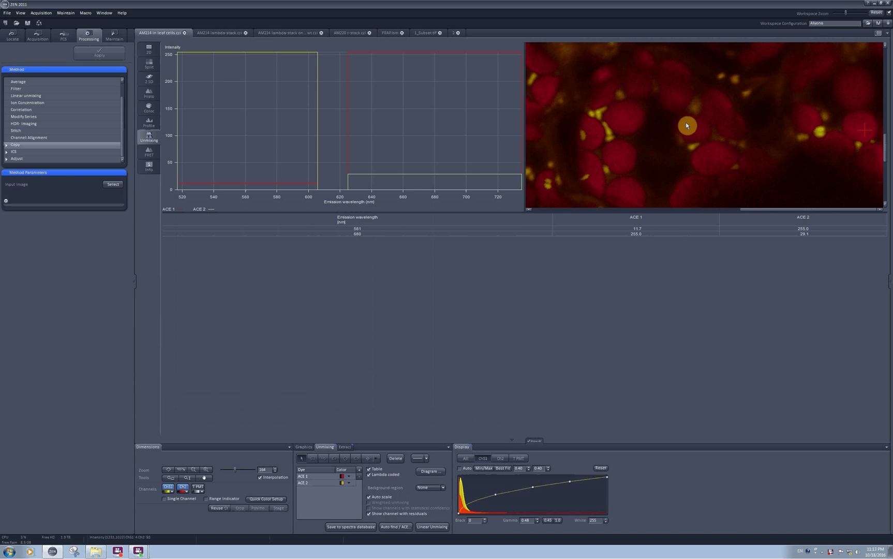
click(170, 470)
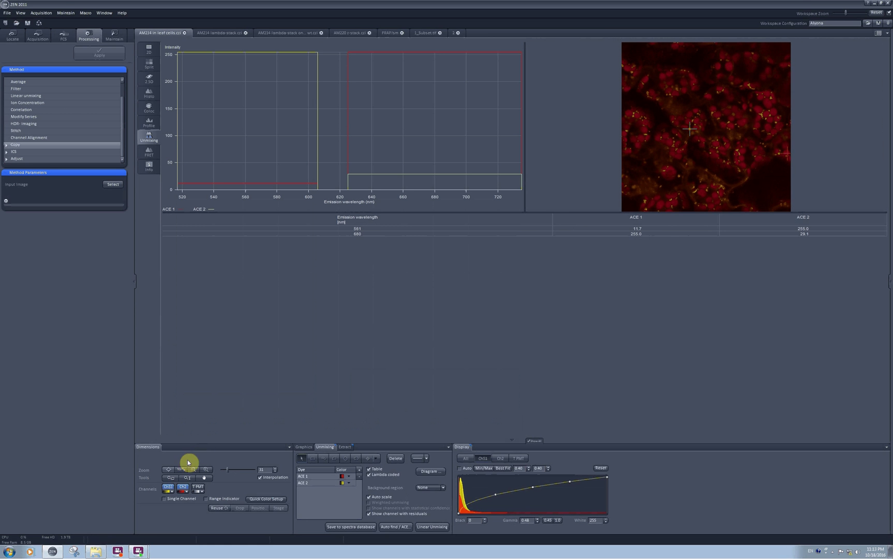
click(383, 475)
Step: Restore lambda-coded colouring and try spline smoothing and normalised spectra, then revert both
click(383, 474)
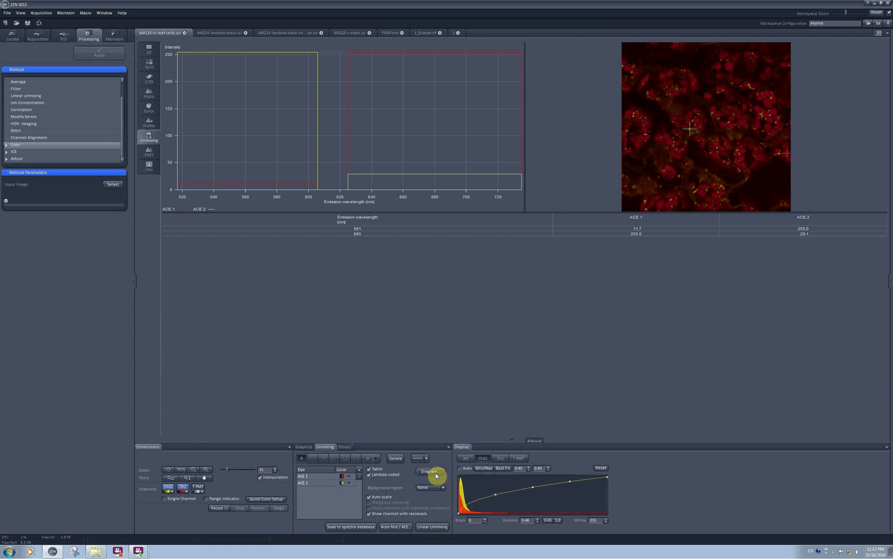
click(430, 471)
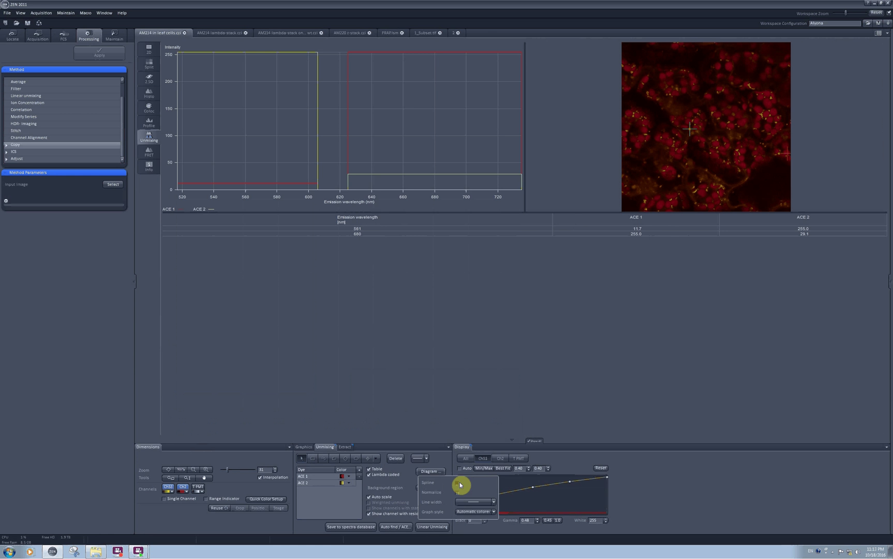
click(458, 483)
click(458, 494)
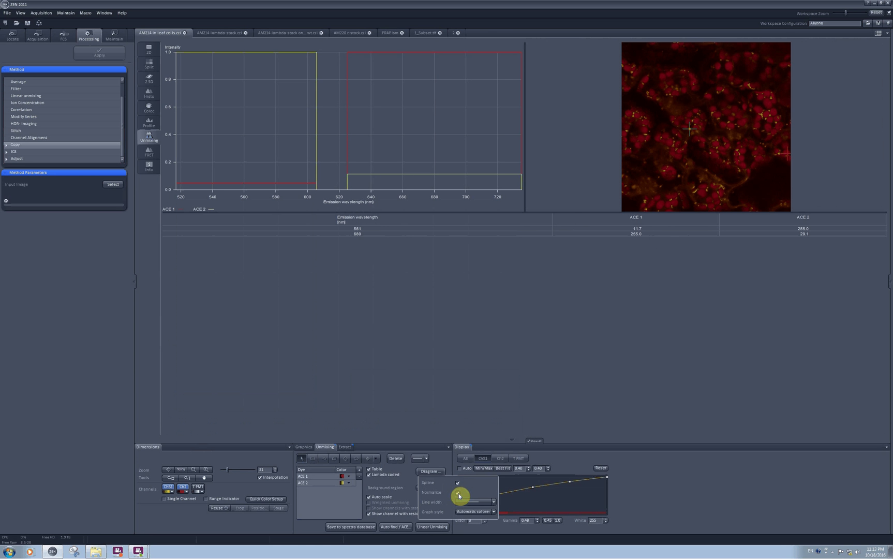
click(458, 483)
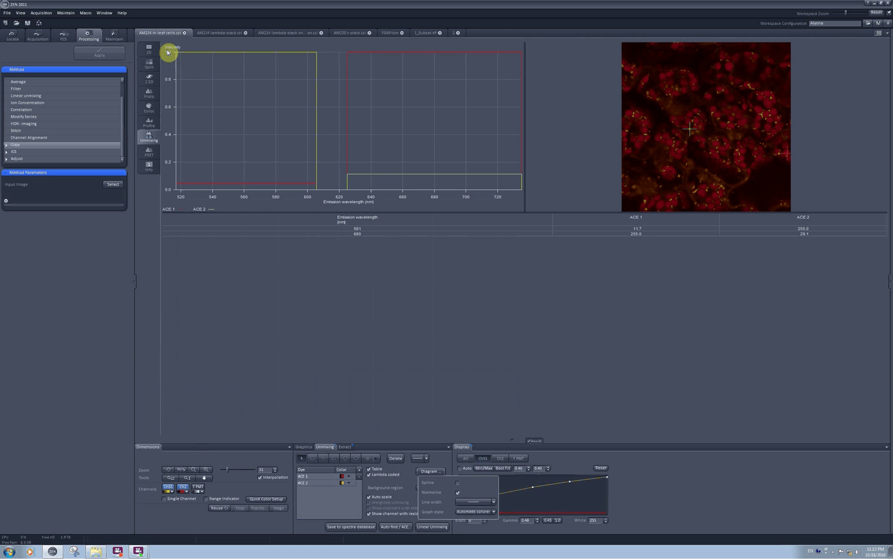
click(458, 492)
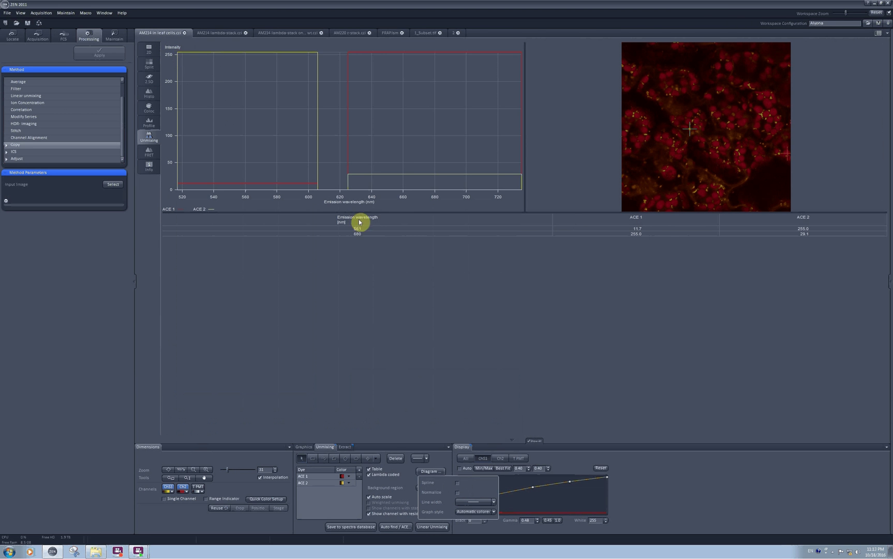
click(739, 507)
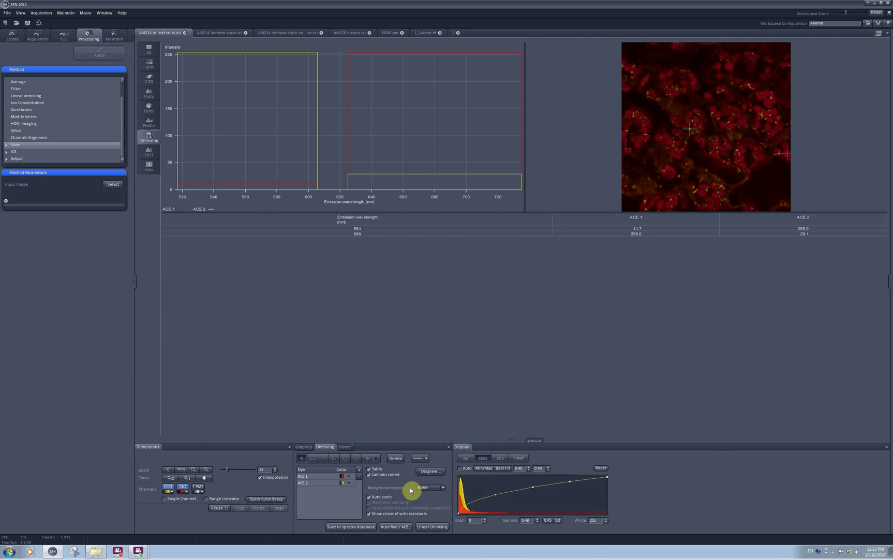
Step: Draw the spectrum lines thick with the '+' graph style
click(430, 471)
click(470, 502)
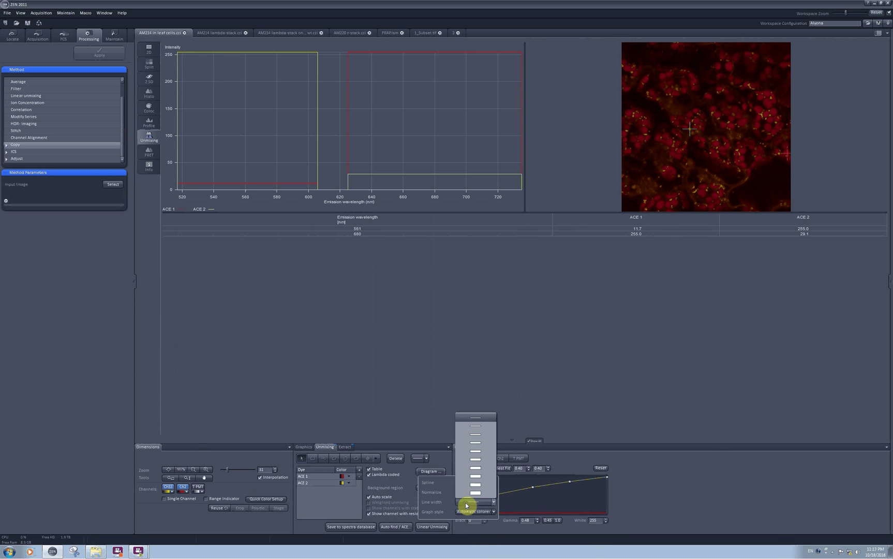
click(493, 469)
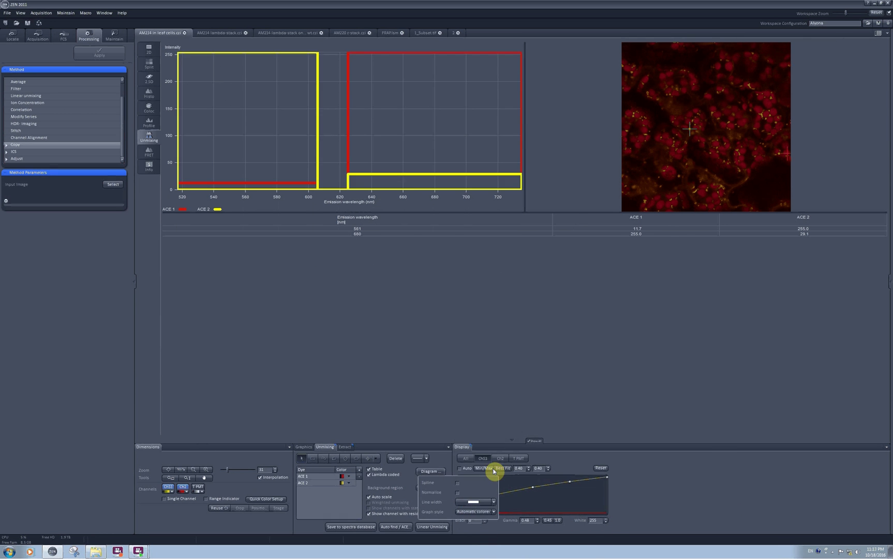
click(475, 512)
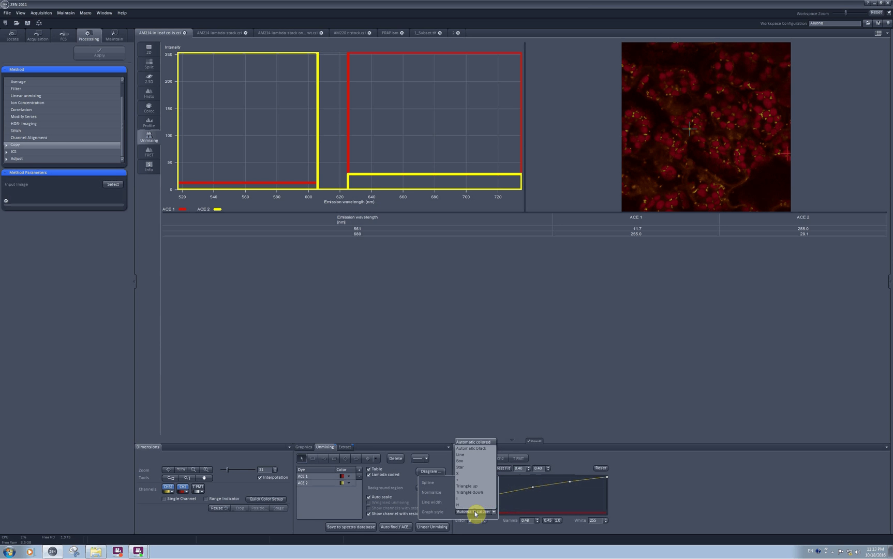
click(467, 481)
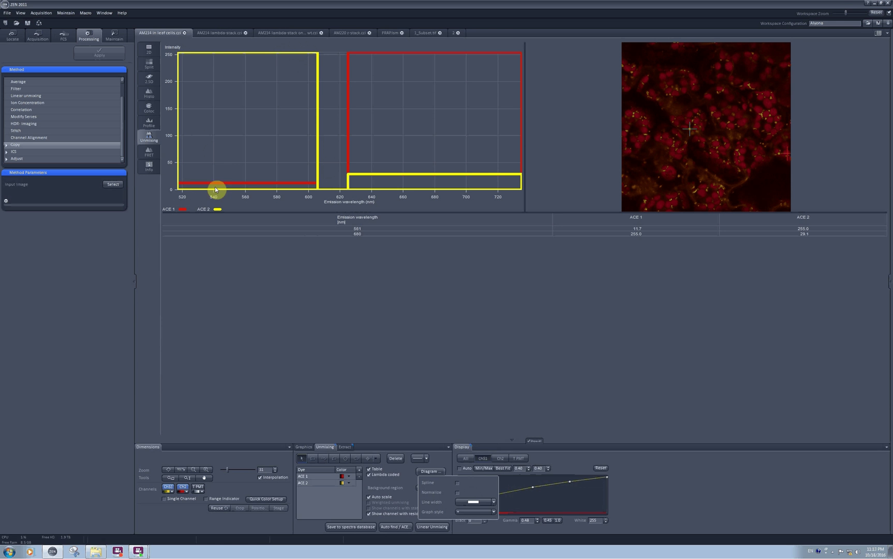
Step: Return the spectrum lines to a thin width
click(477, 511)
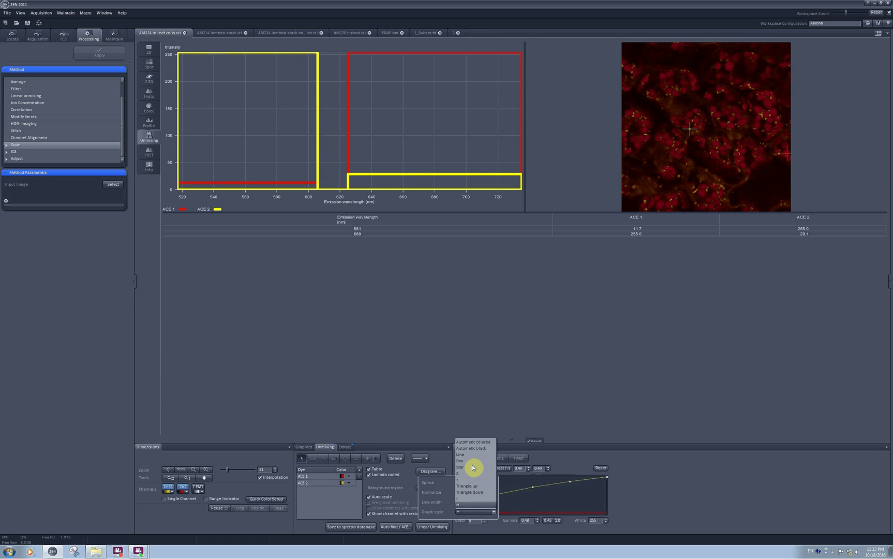
click(506, 401)
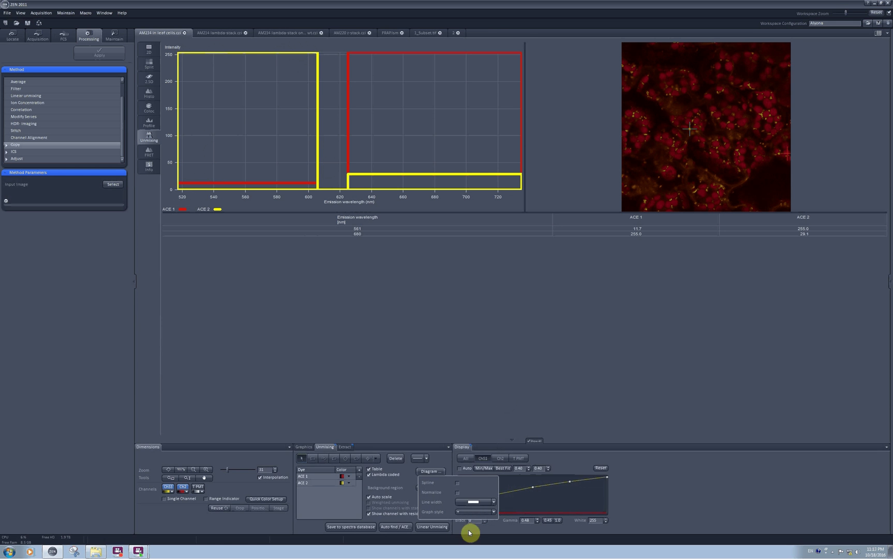
click(479, 505)
click(479, 449)
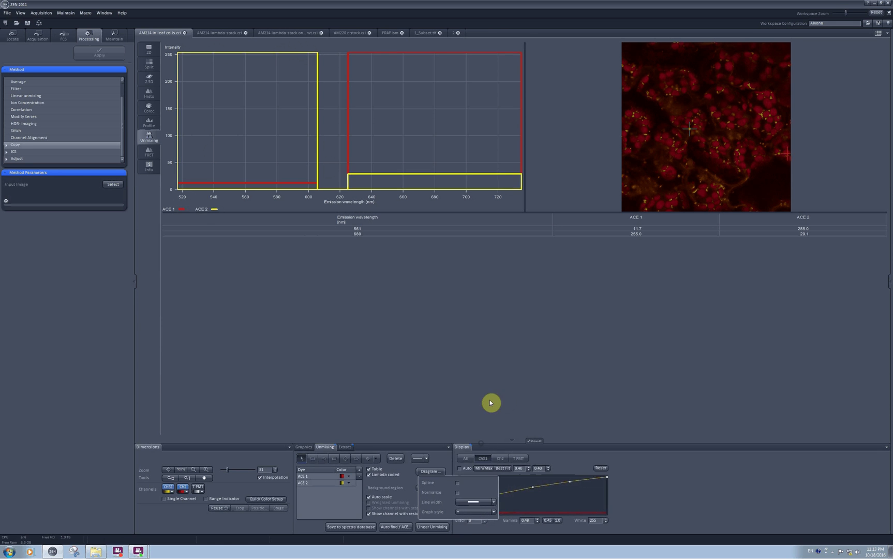
click(490, 401)
click(423, 487)
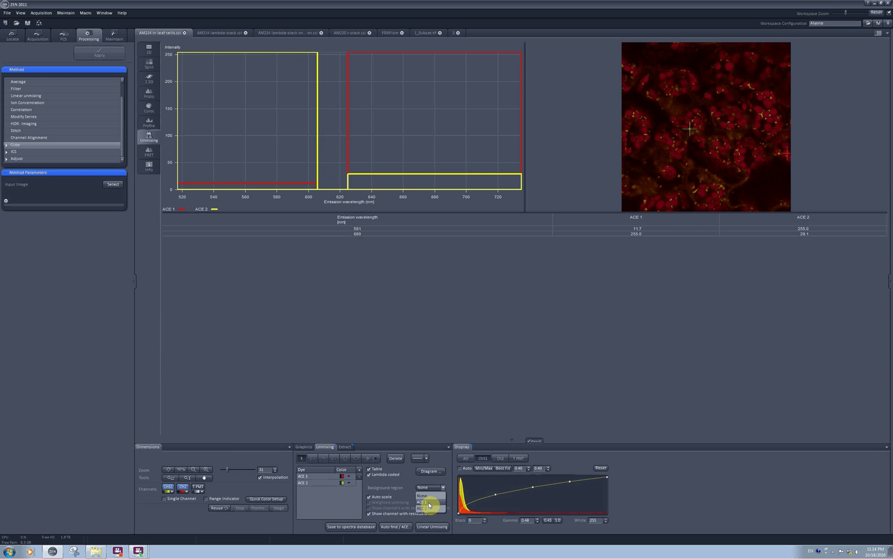
click(428, 502)
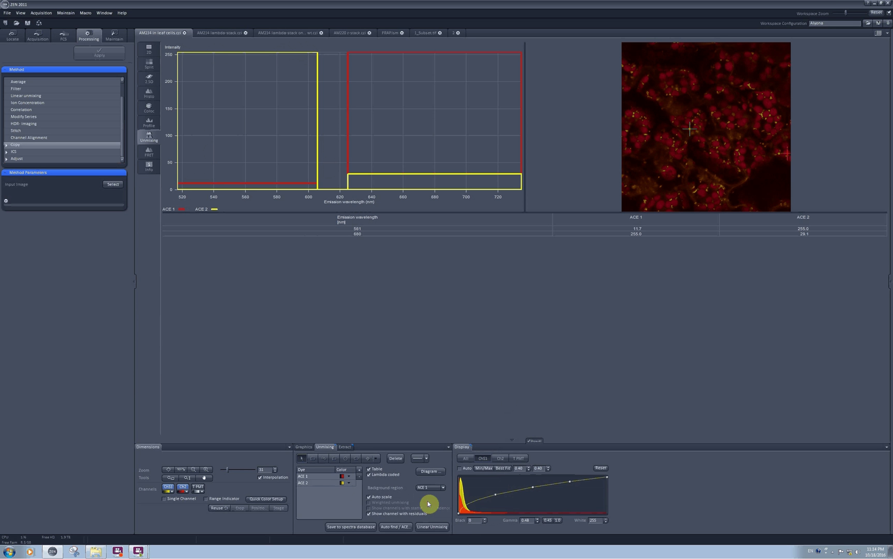
click(429, 486)
click(426, 496)
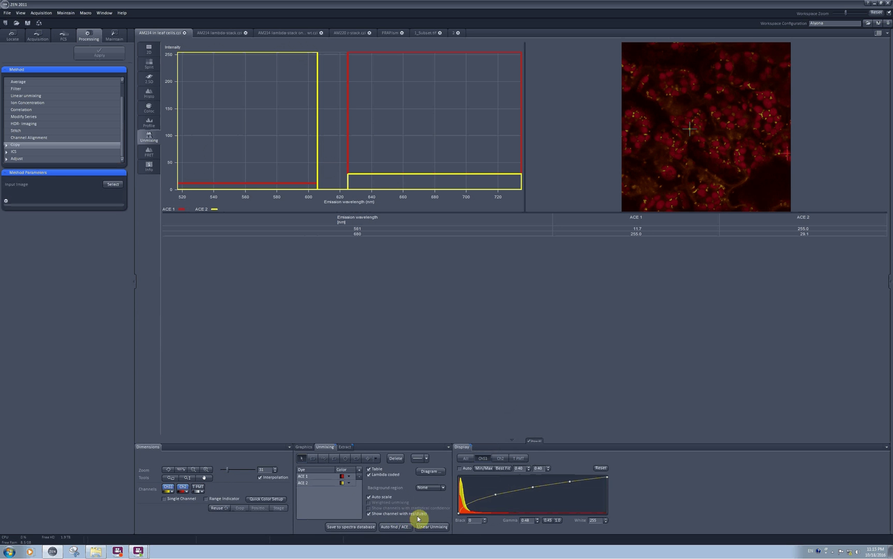
Step: Enable the Ch2 channel button in the Dimensions panel
click(183, 487)
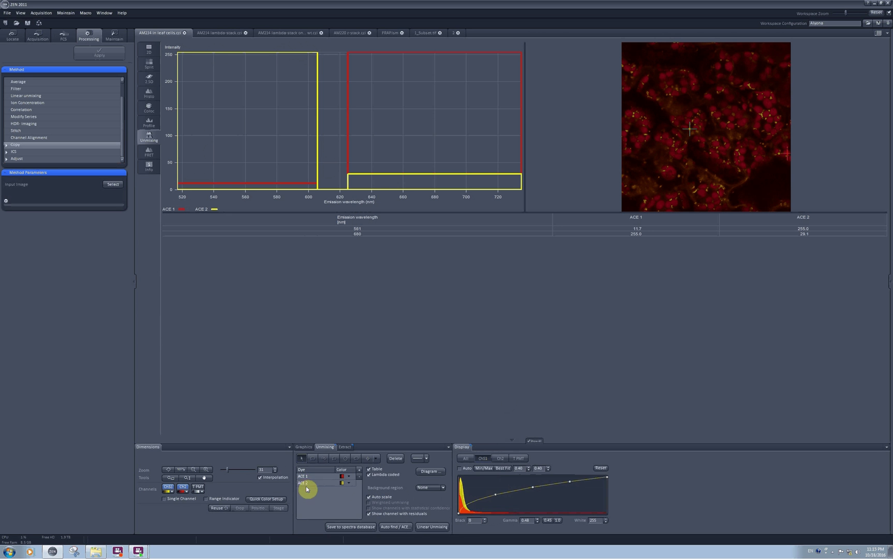
Step: Run Linear Unmixing, split the ACE 1, ACE 2 and Residuals panels, and hide Residuals
click(424, 527)
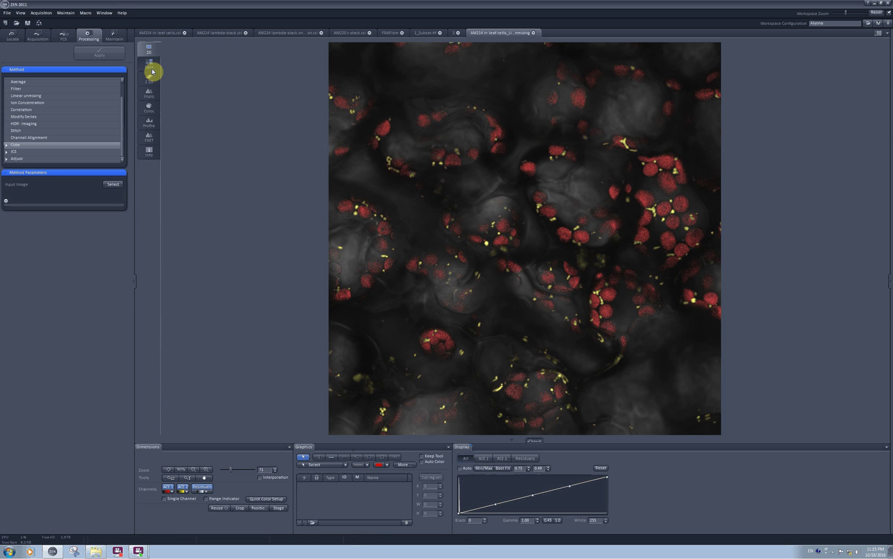
click(149, 64)
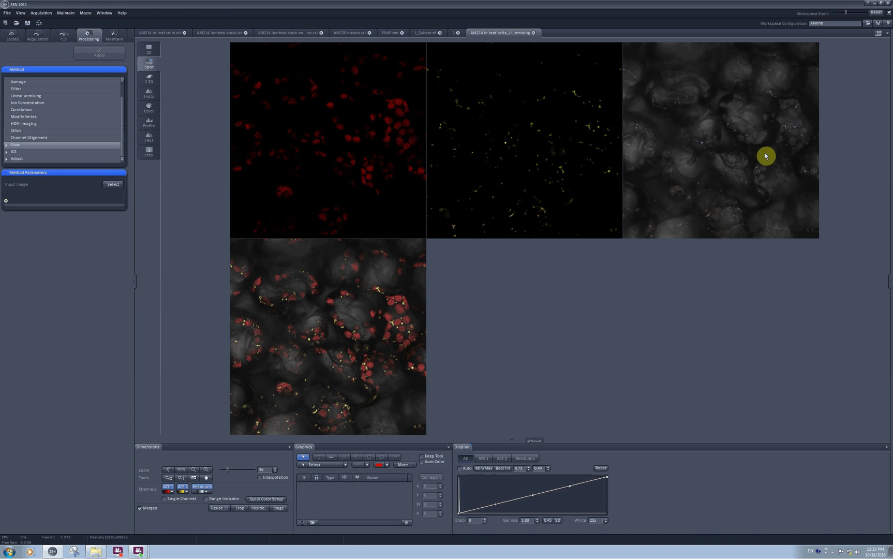
click(207, 486)
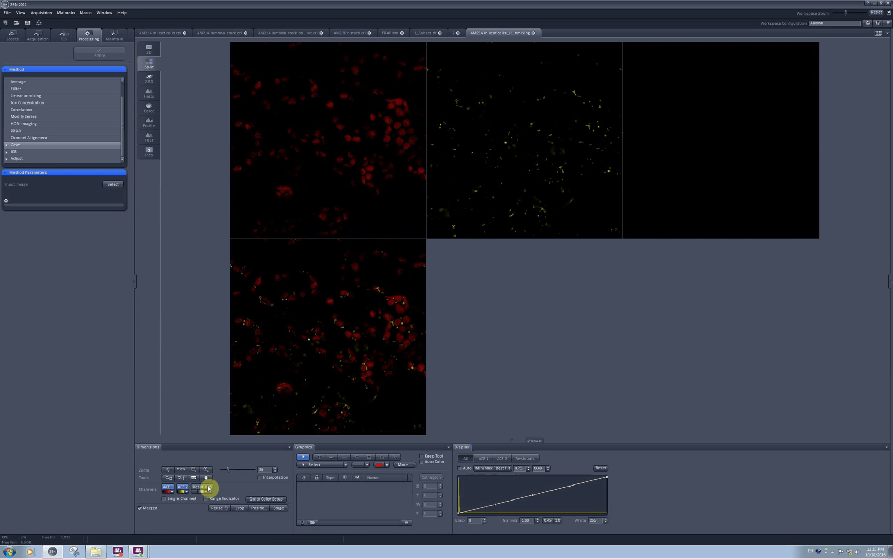
click(207, 486)
click(207, 486)
click(208, 487)
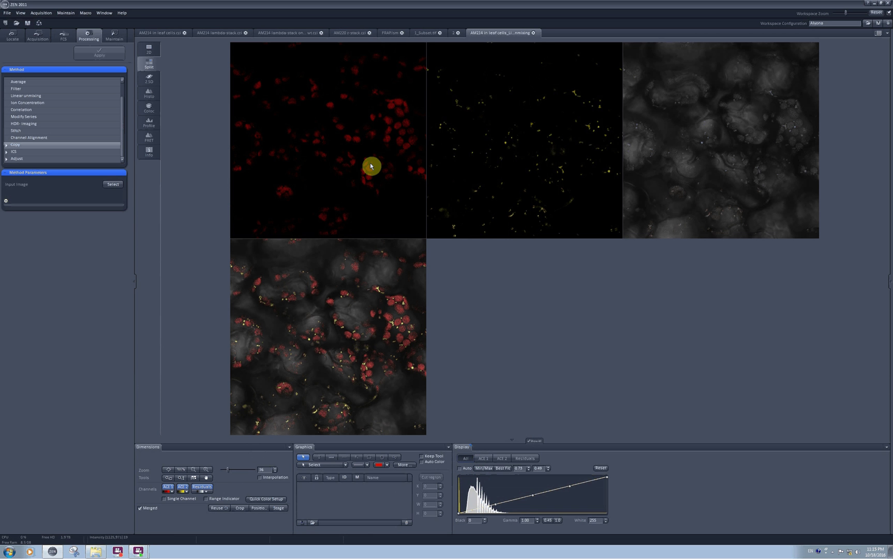
click(201, 486)
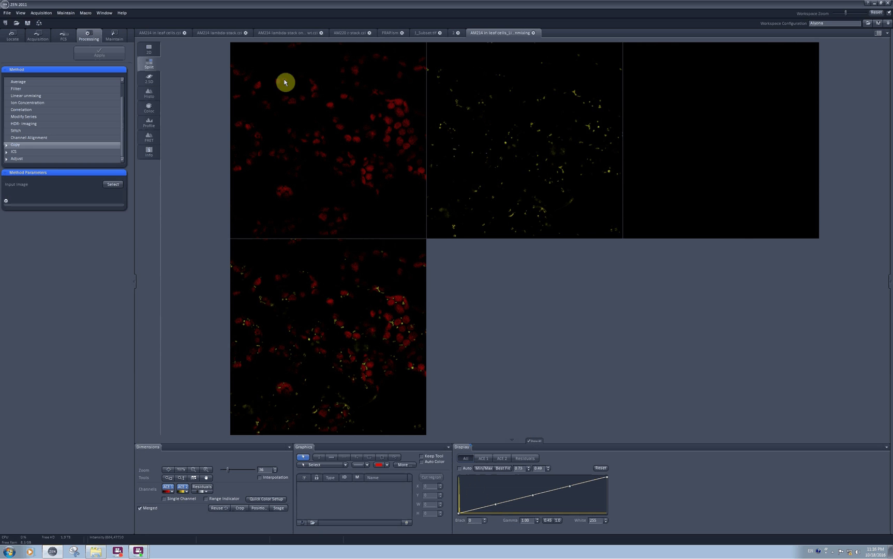
Step: On the original AM214 in leaf cells.czi image, show split channels and reset gamma to linear
click(162, 33)
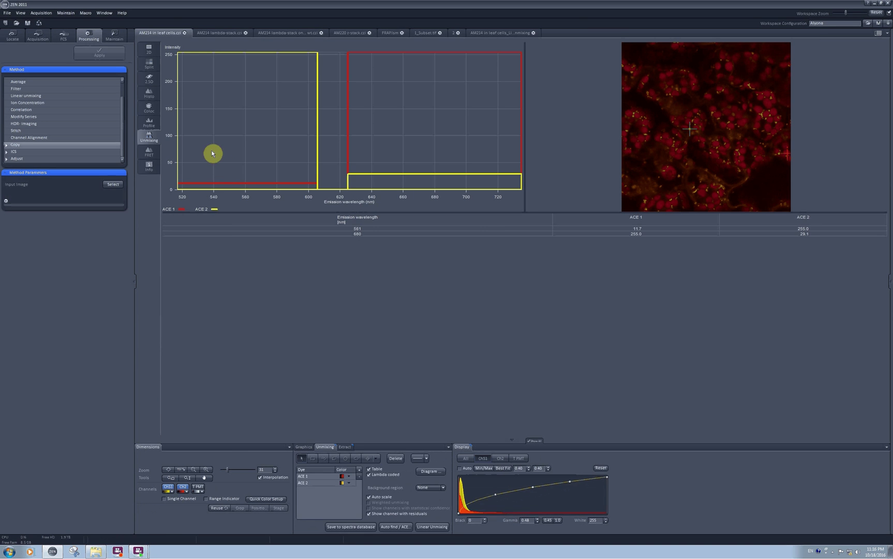
click(150, 51)
click(149, 64)
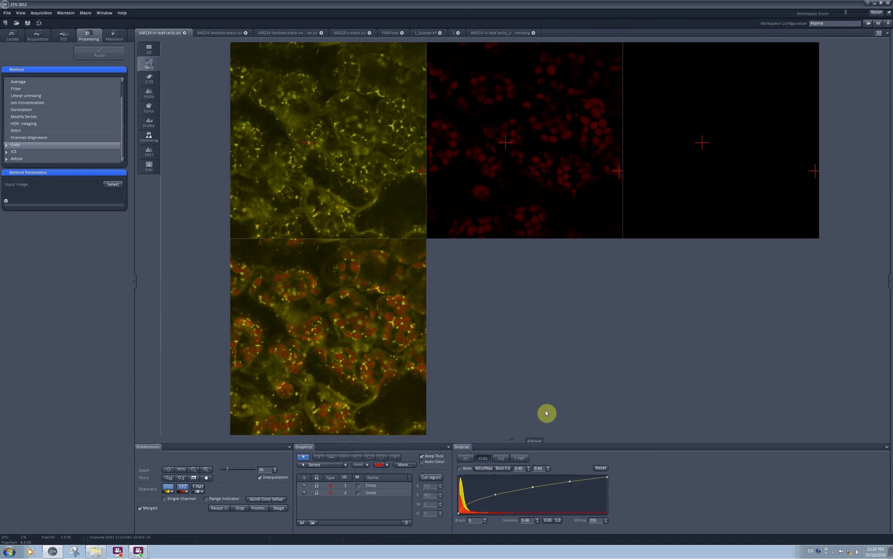
click(600, 468)
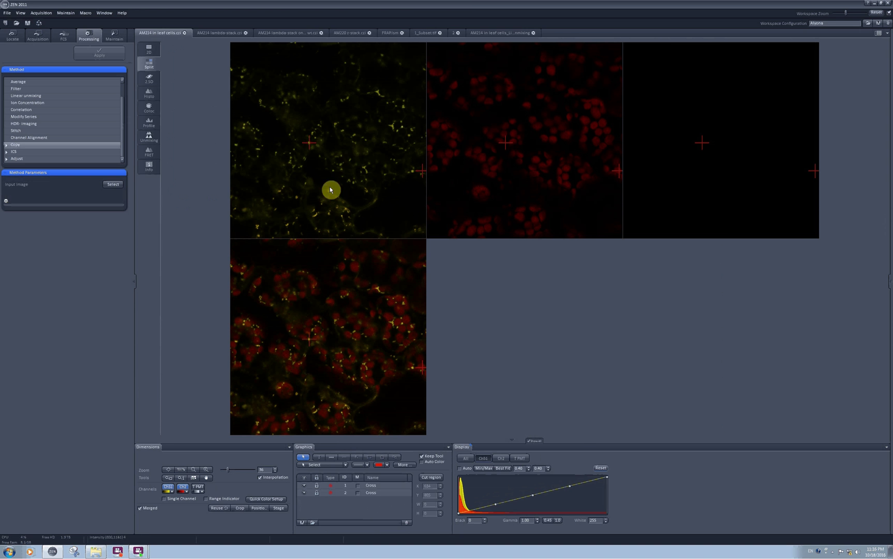
Step: In the unmixed result, briefly brighten ACE 2, then reset its display curve to gamma 1.00
click(484, 34)
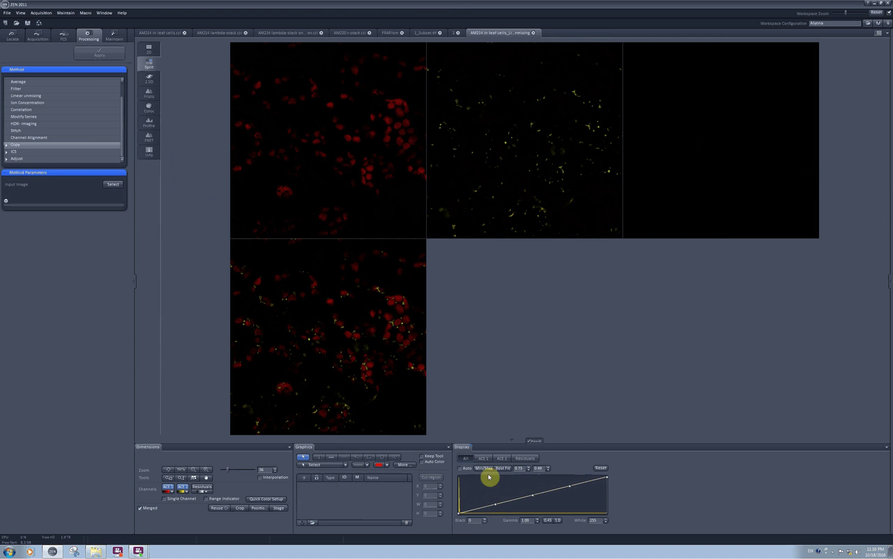
click(483, 459)
click(501, 459)
drag(492, 500, 490, 481)
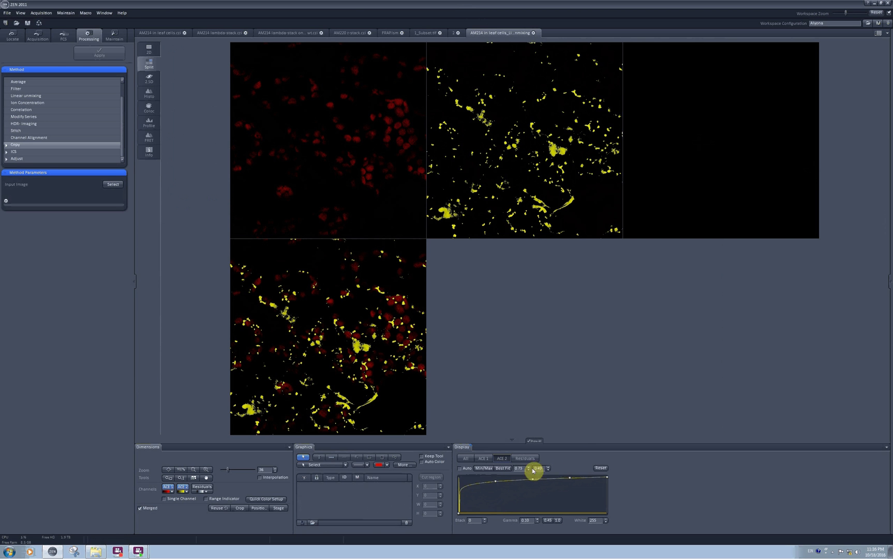
click(601, 468)
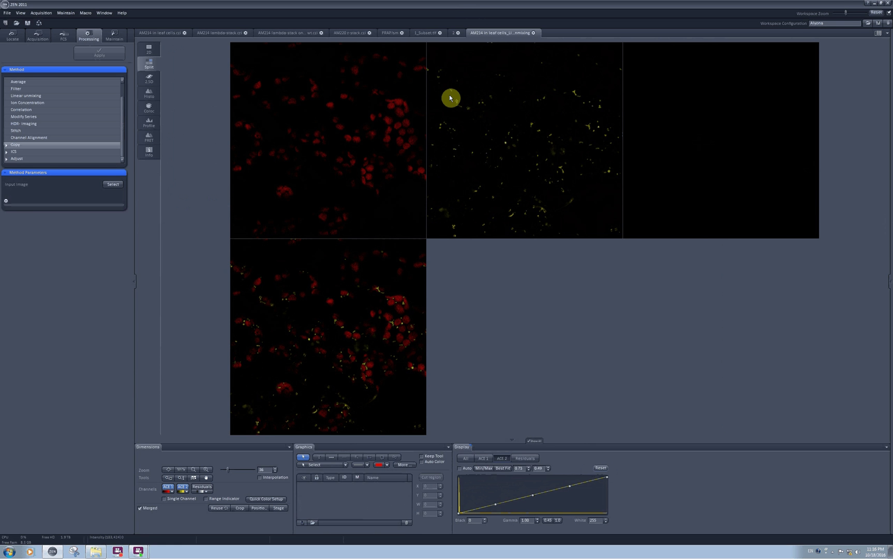
Step: Review the original leaf image's unmixing spectra, then switch to AM214 lambda-stack.czi
click(155, 33)
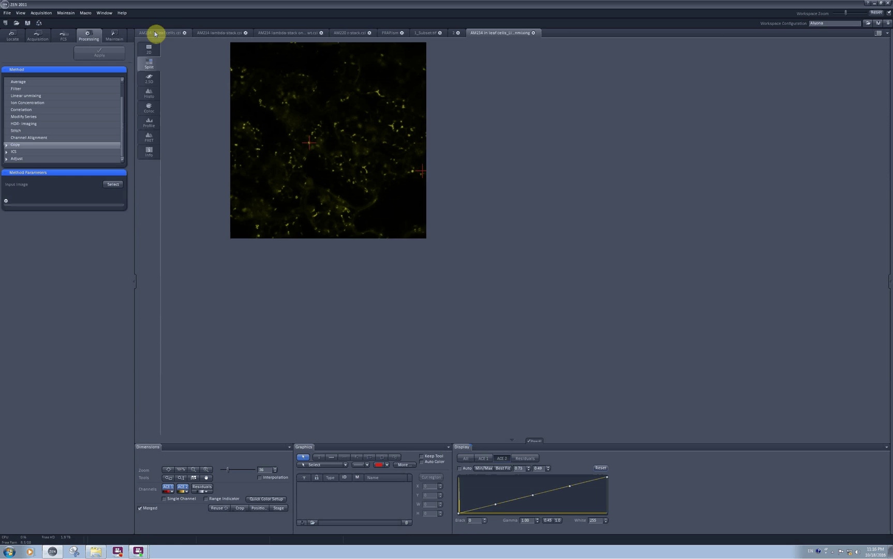
click(155, 33)
click(150, 136)
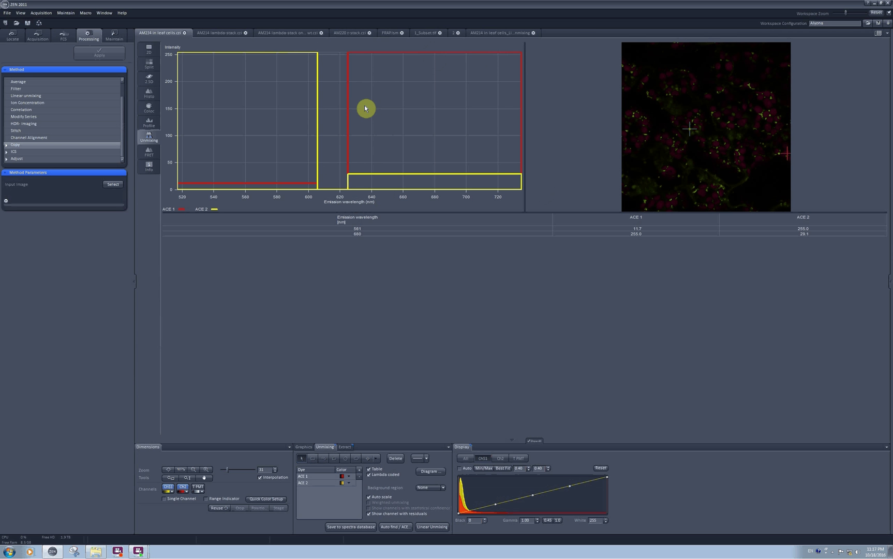
click(222, 34)
Step: Compare the wavelength colour-coded view with the single greyscale channel view
click(149, 58)
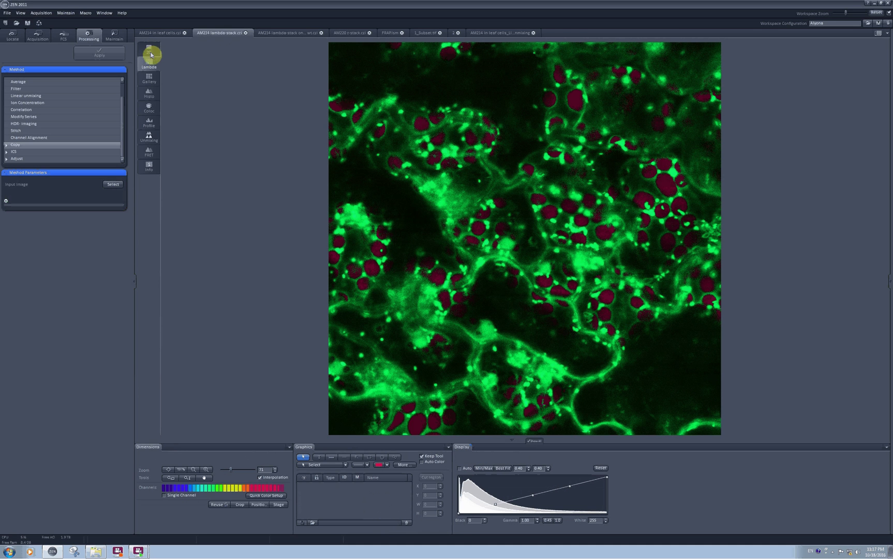
click(150, 53)
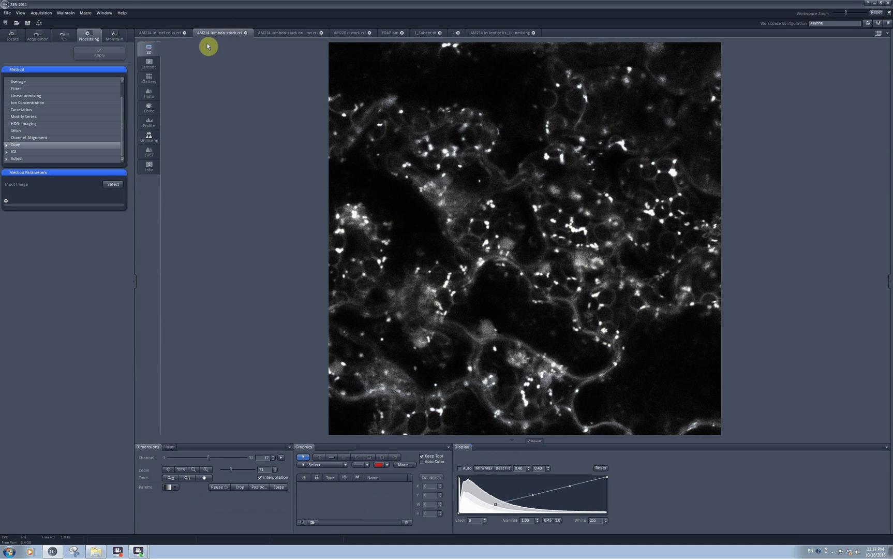
click(151, 65)
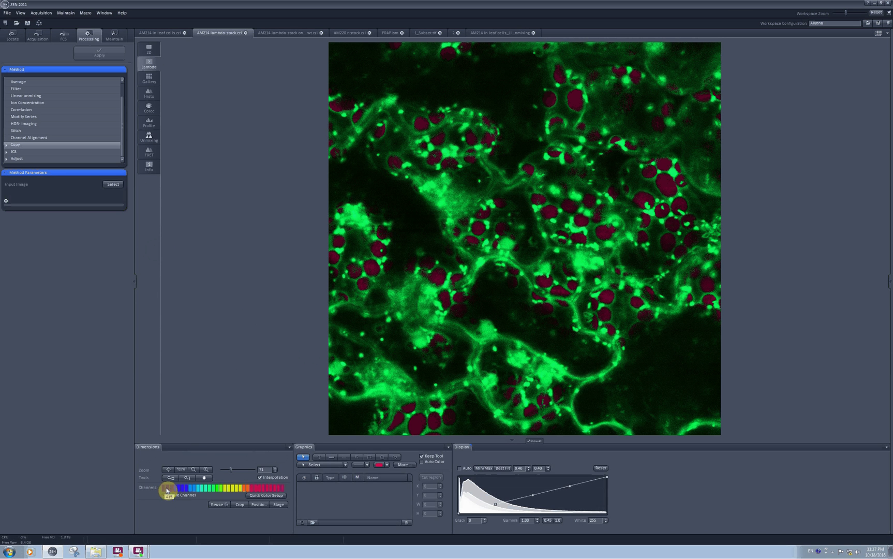
Step: Browse single wavelength channels, then show all channels as a gallery of wavelength tiles
mouse_move(166, 489)
mouse_down()
mouse_move(290, 487)
mouse_move(176, 487)
mouse_up()
click(167, 497)
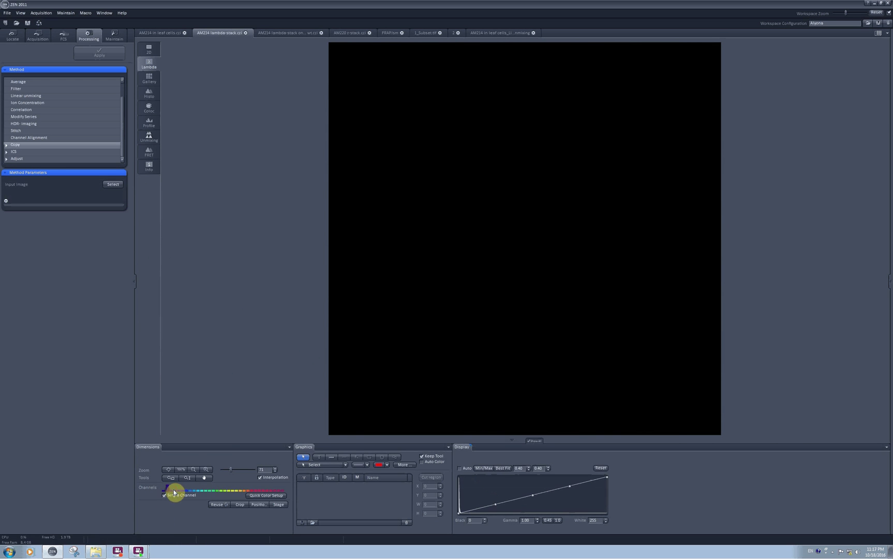
drag(174, 492, 283, 490)
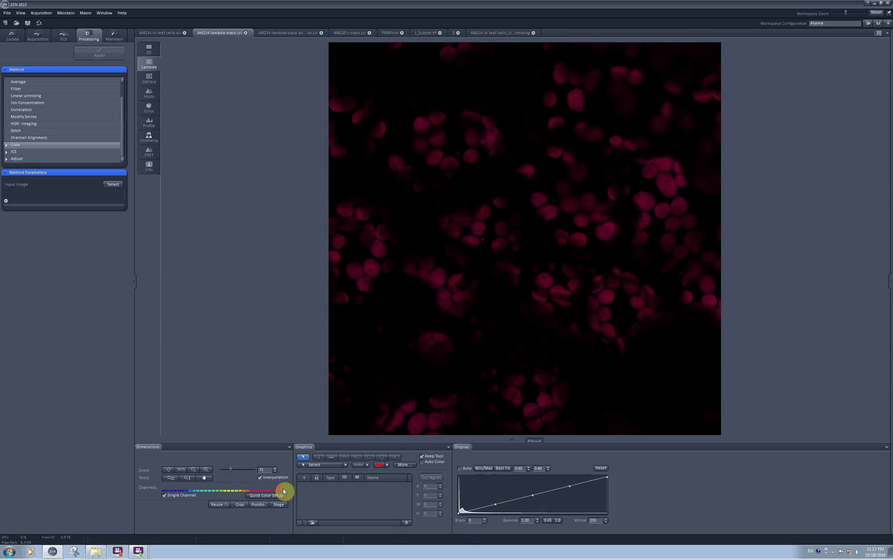
click(165, 495)
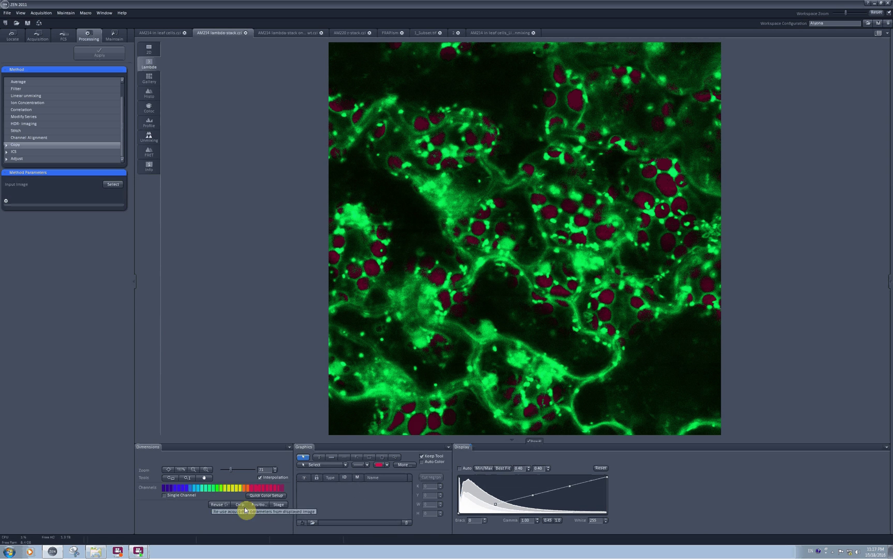
click(154, 80)
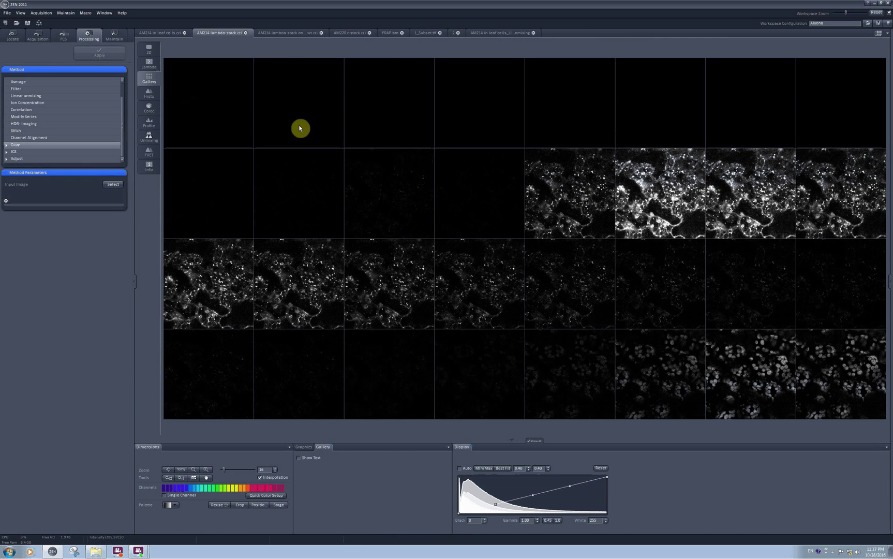
Step: Turn on Show Text wavelength labels for the gallery tiles
click(299, 458)
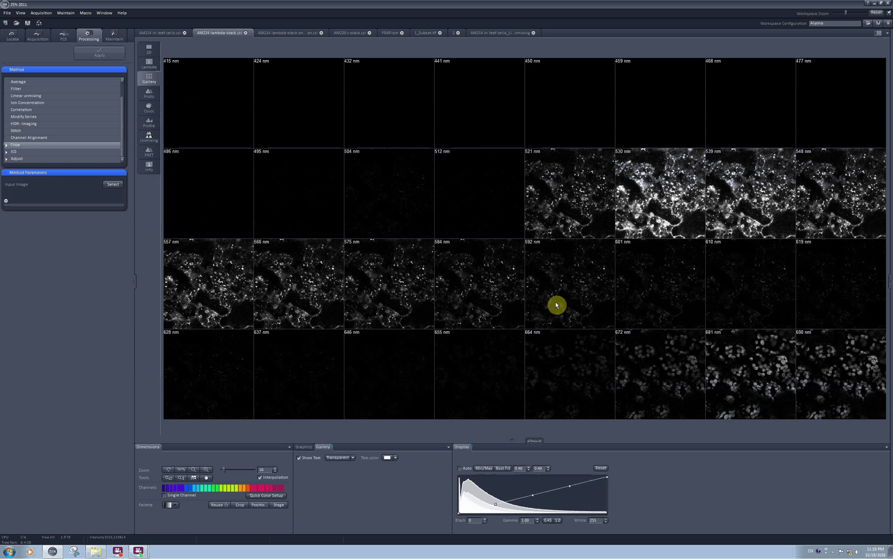
click(301, 459)
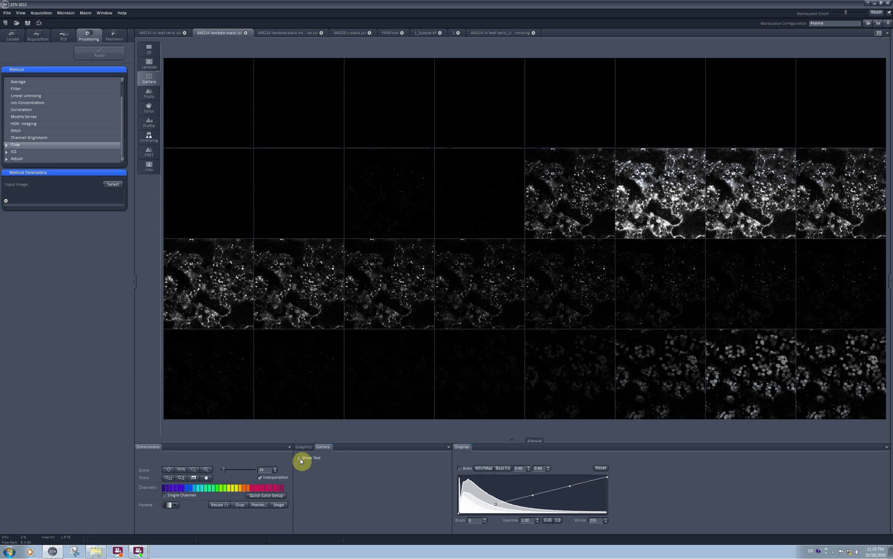
click(300, 458)
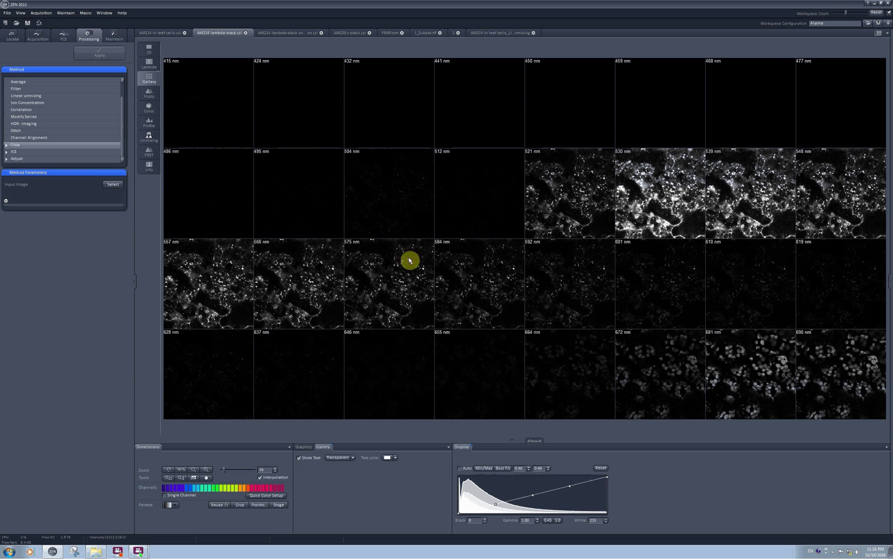
Step: Try Underneath, then Transparent label placement, and reset the display curve to gamma 1.00
click(340, 460)
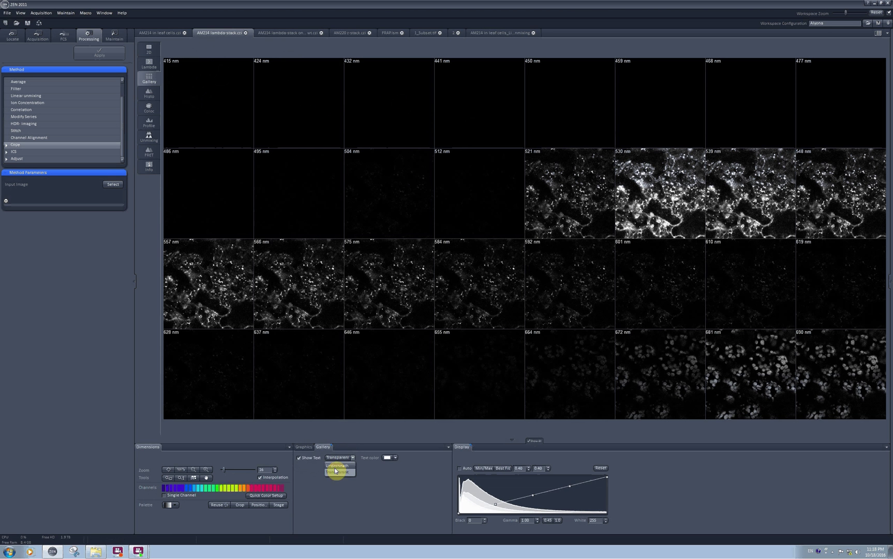
click(337, 466)
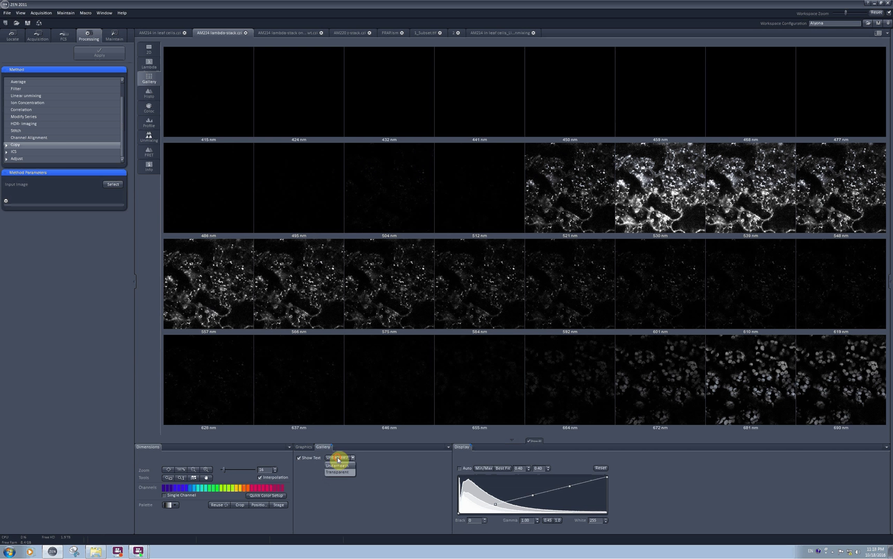
click(338, 471)
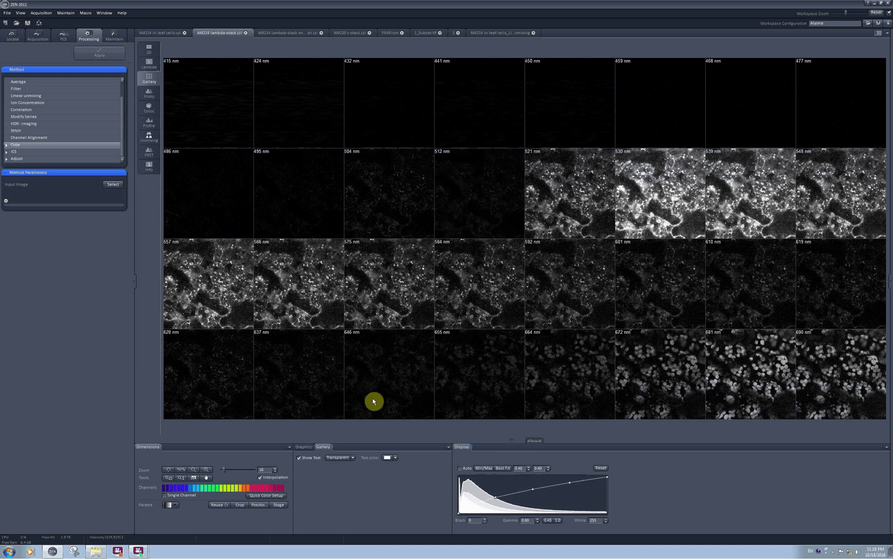
click(596, 468)
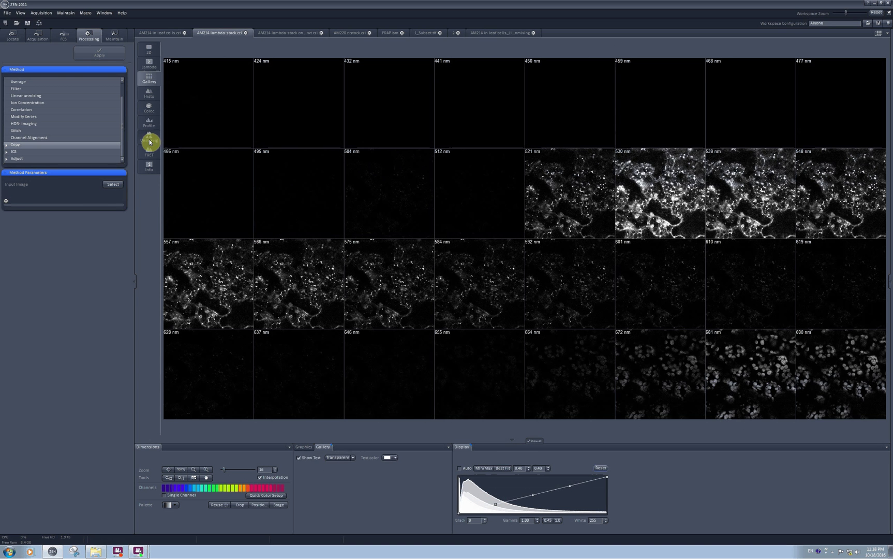
Step: In the Unmixing view, run ACE with 2 components, then delete the ACE 1 and ACE 2 spectra
click(149, 141)
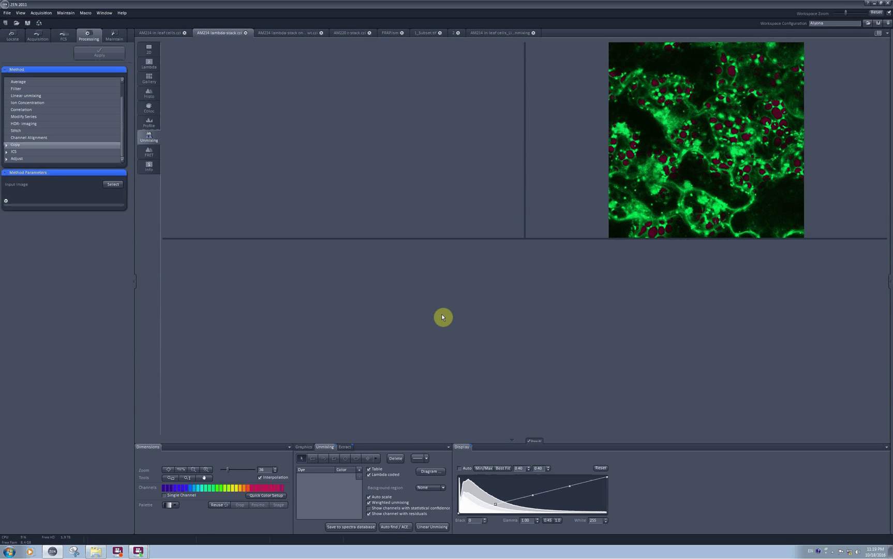
click(394, 527)
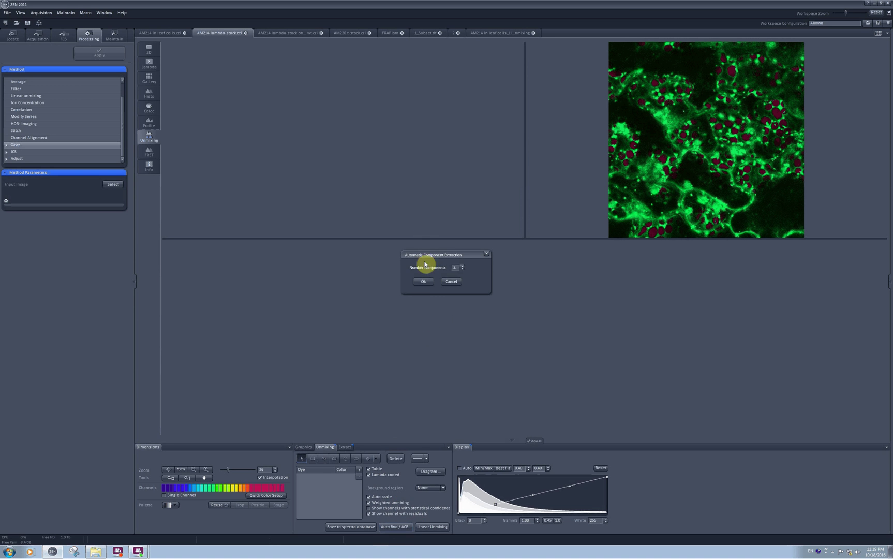
click(423, 281)
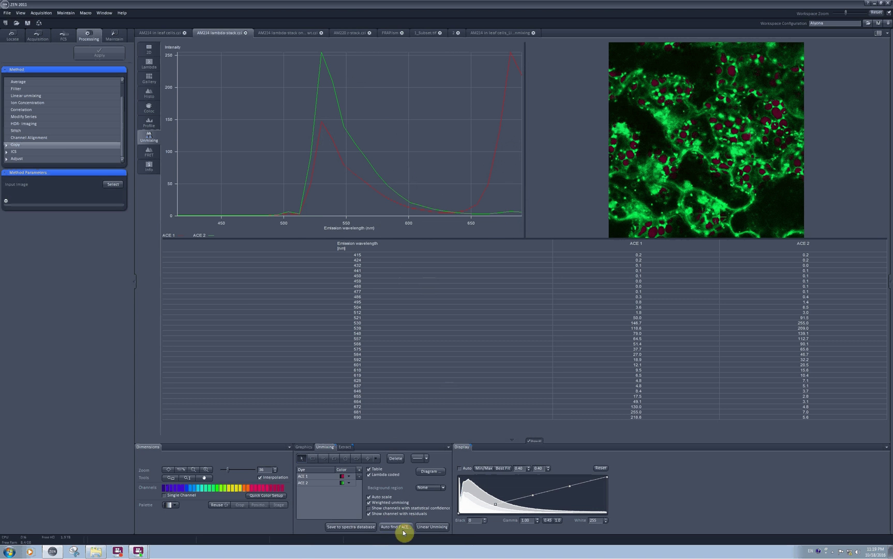
click(395, 458)
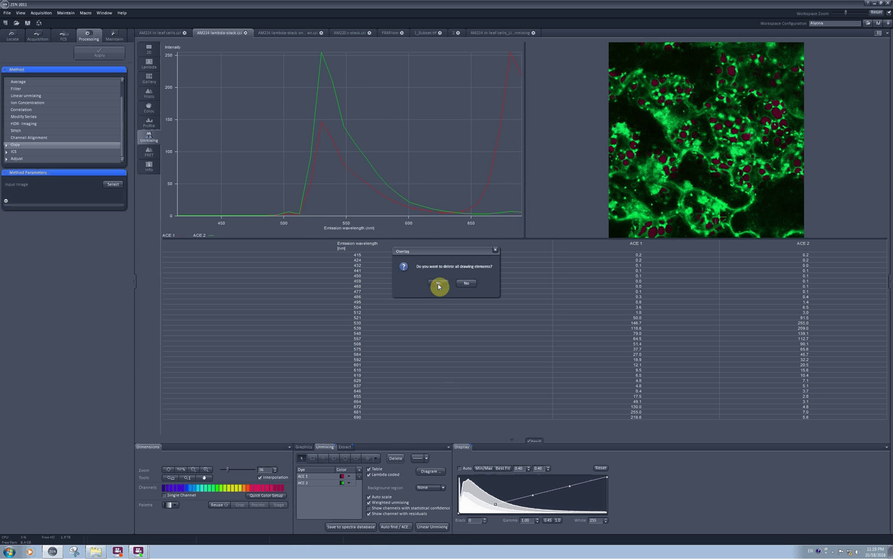
click(438, 284)
Step: Zoom into the lambda-stack image around the cells of interest
click(171, 478)
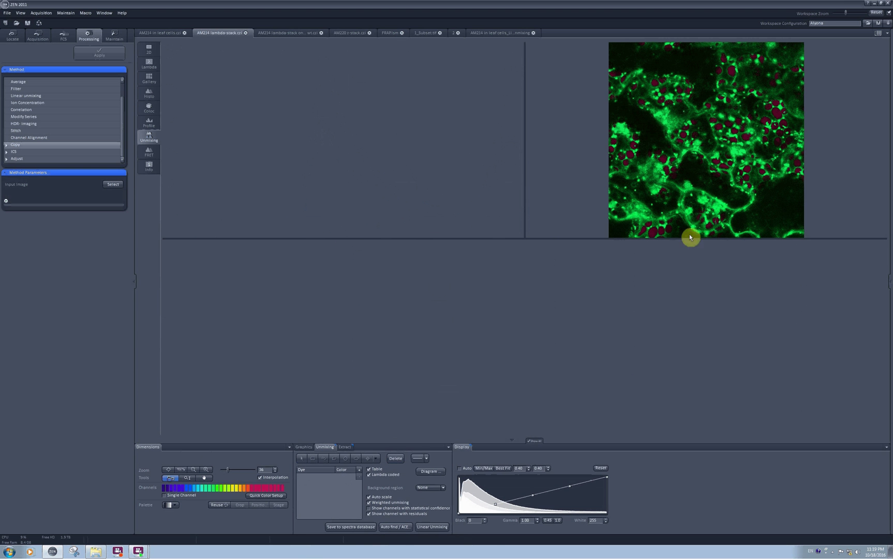
click(704, 206)
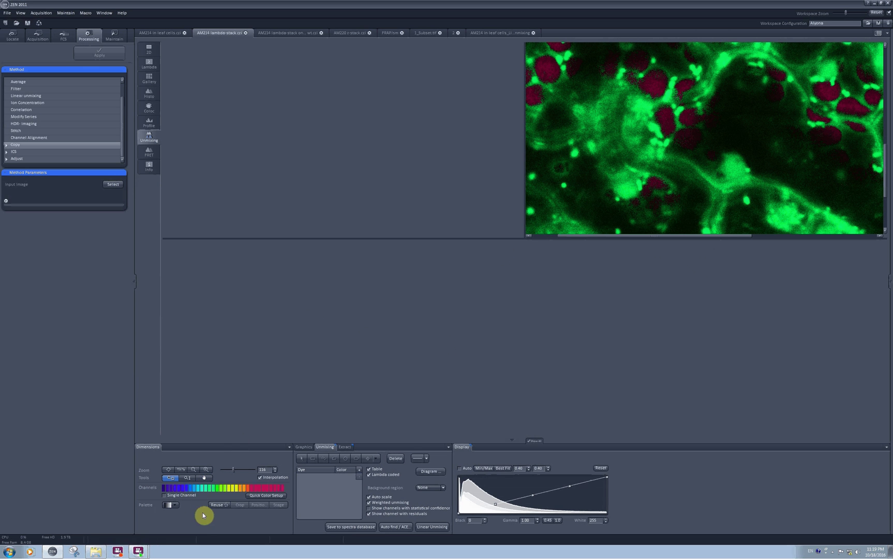
click(310, 458)
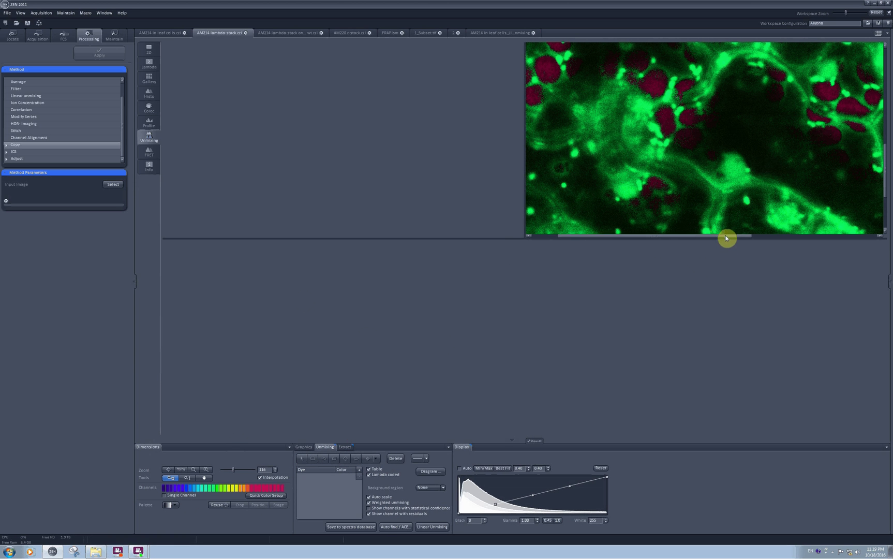
drag(727, 237, 691, 241)
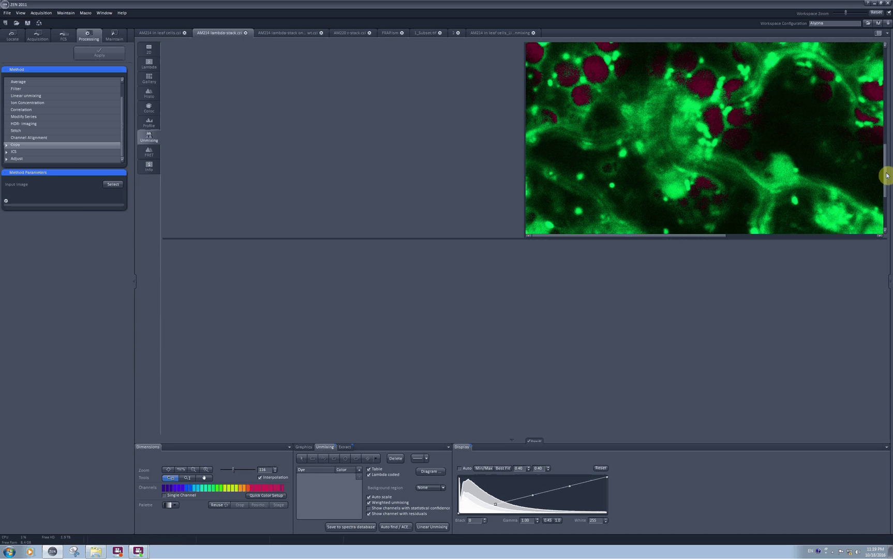
mouse_move(886, 177)
mouse_down()
mouse_move(873, 81)
mouse_move(882, 195)
mouse_up()
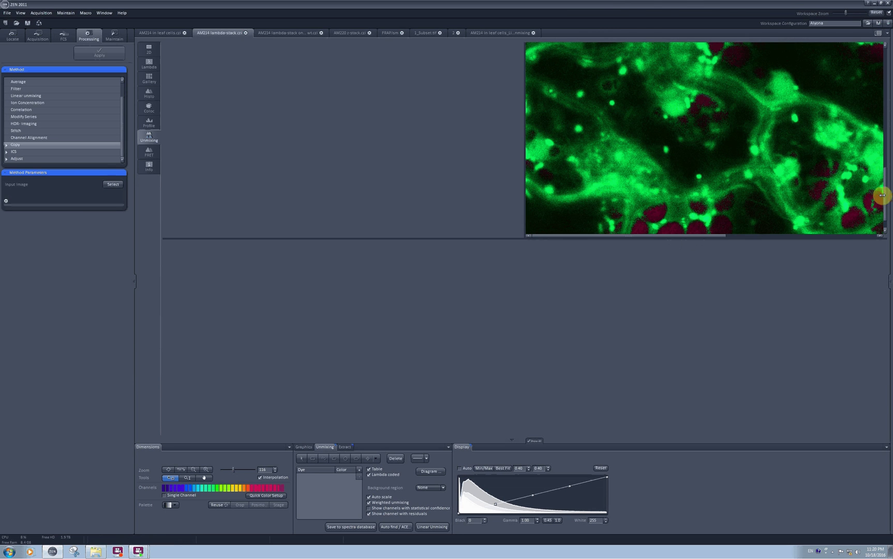
Step: Sample a bright green area with the Cross tool as Region 1, coloured Yellow
click(368, 458)
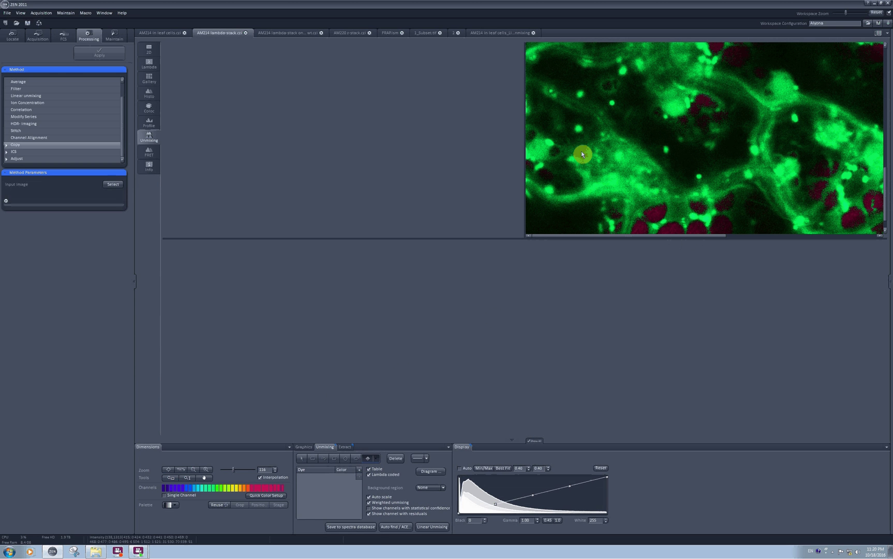
click(666, 150)
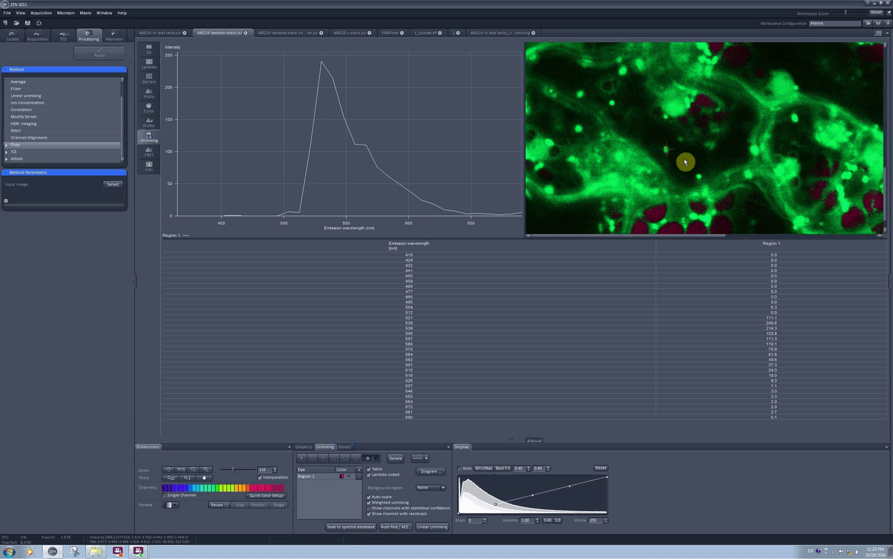
click(348, 476)
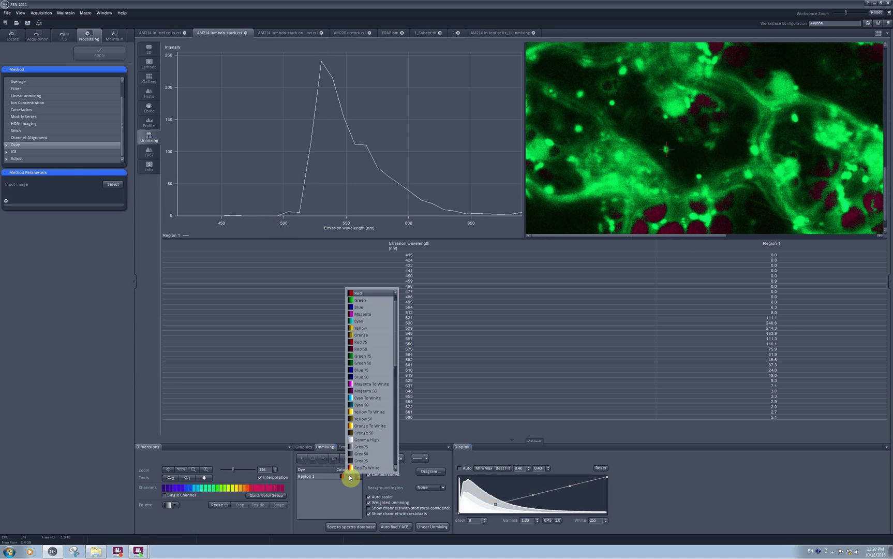
click(370, 328)
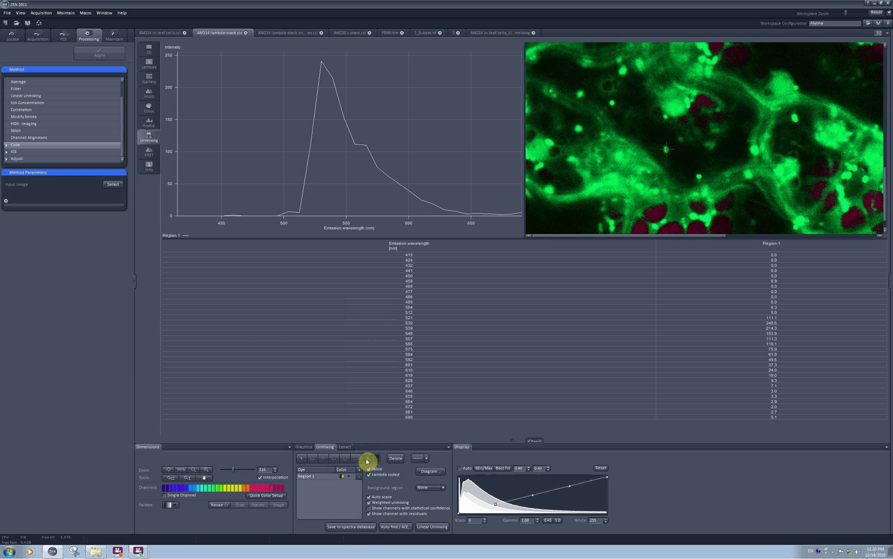
Step: Sample a magenta chloroplast as red Region 2, then run Linear Unmixing
click(366, 460)
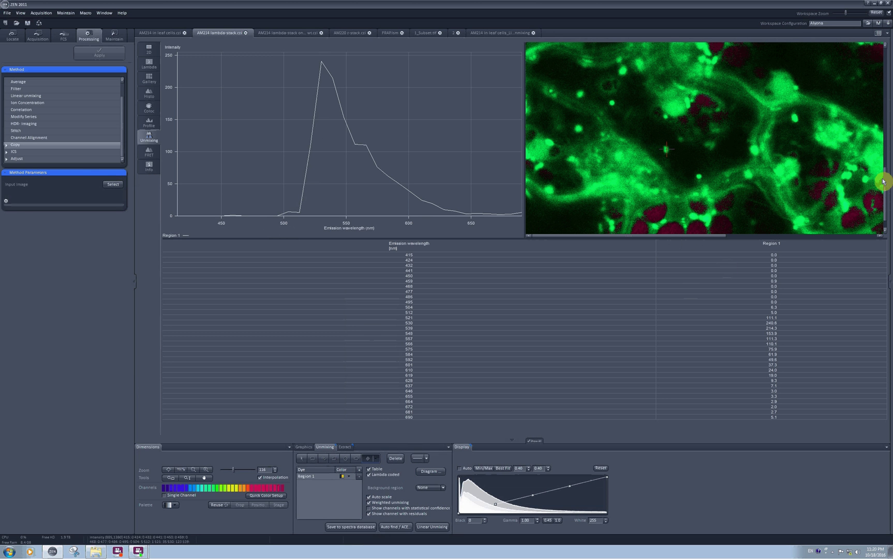
drag(883, 181, 888, 220)
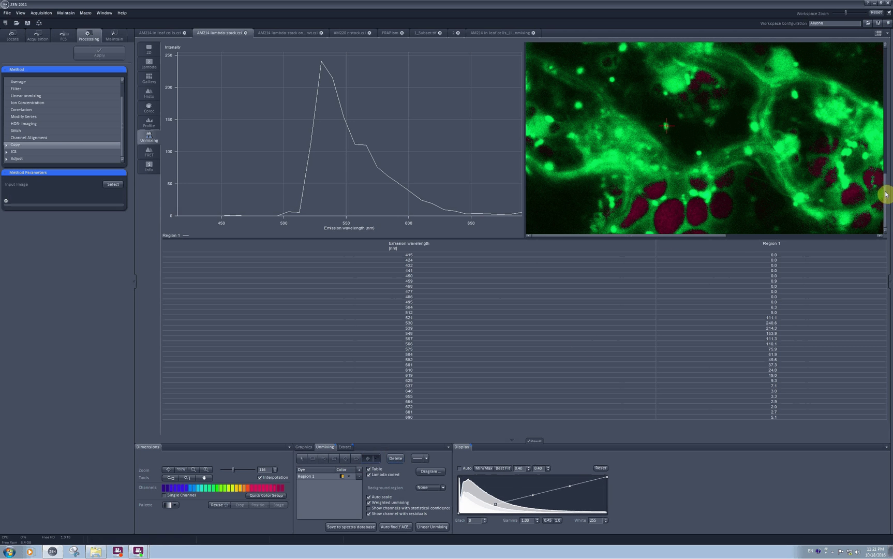
drag(884, 189, 881, 150)
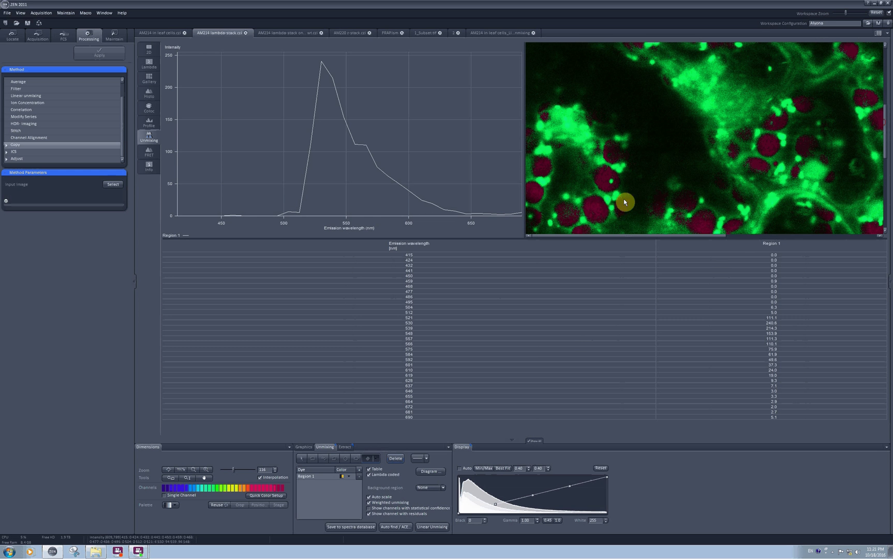
click(597, 205)
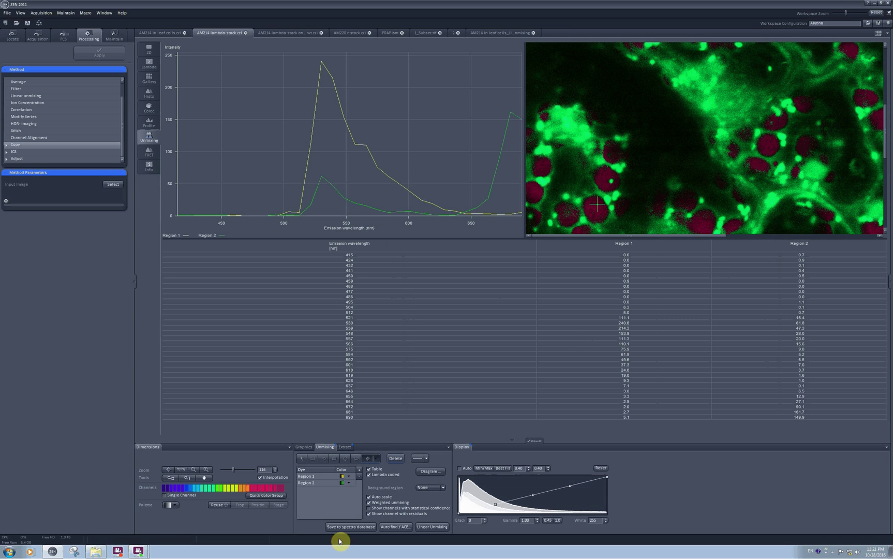
click(351, 484)
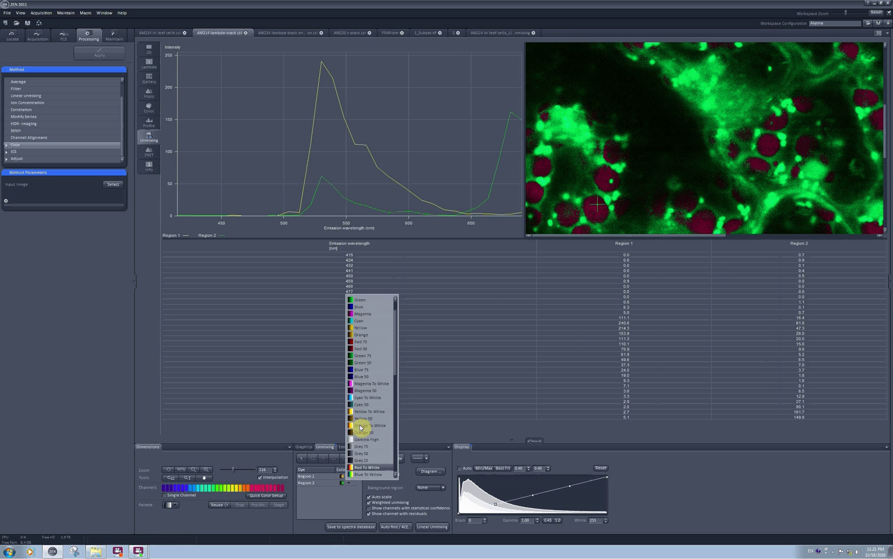
click(372, 345)
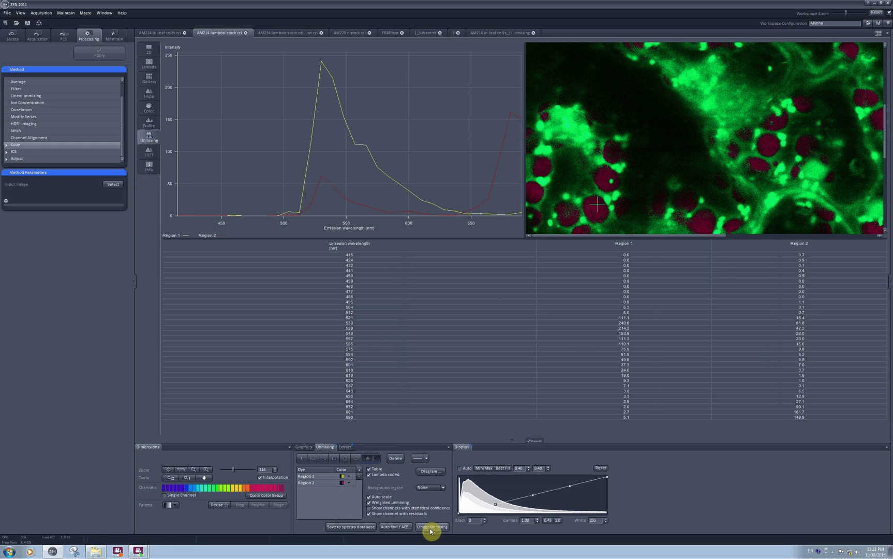
click(430, 528)
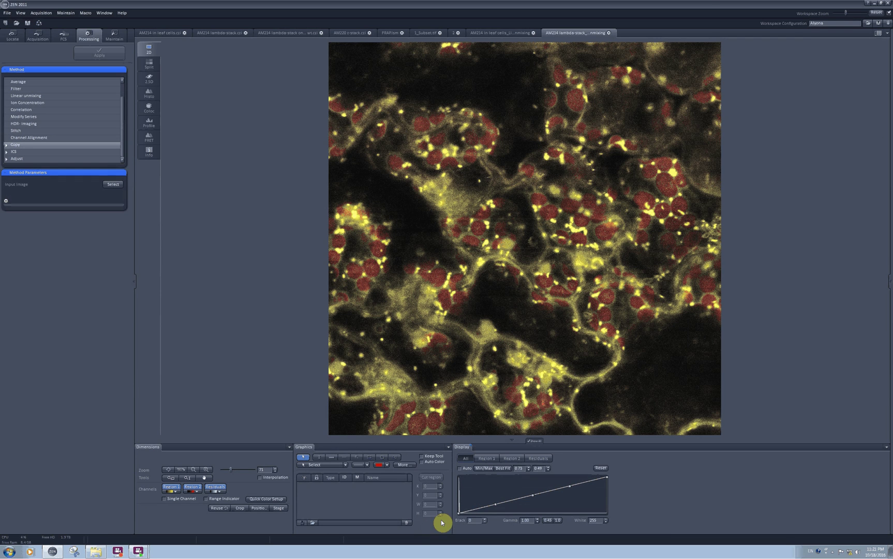
Step: Show Region 1, Region 2, residuals and merged image in a 2x2 split view
click(148, 67)
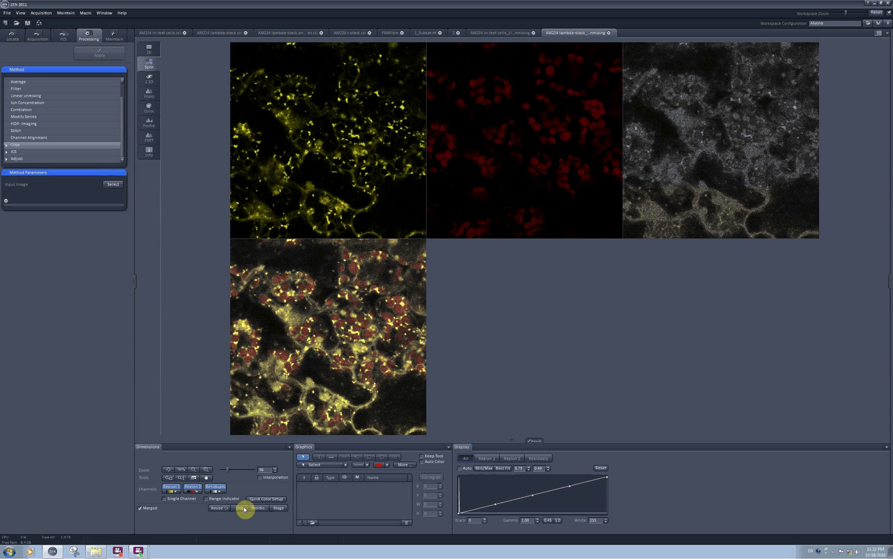
Step: Hide the merged panel and set Region 1's display gamma to 0.80
click(139, 508)
drag(494, 504, 495, 500)
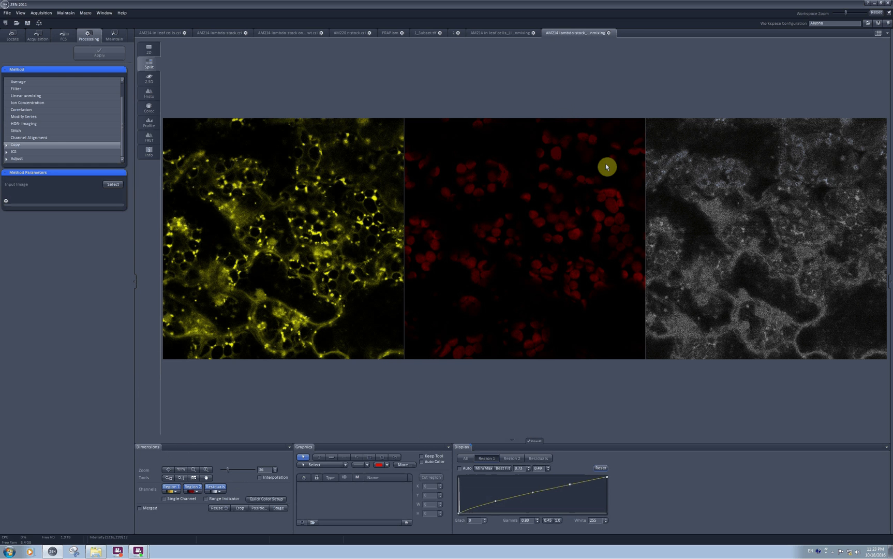
Step: Switch to the wt lambda-stack, view its wavelength-labelled gallery tiles, then enter the Unmixing view
click(292, 34)
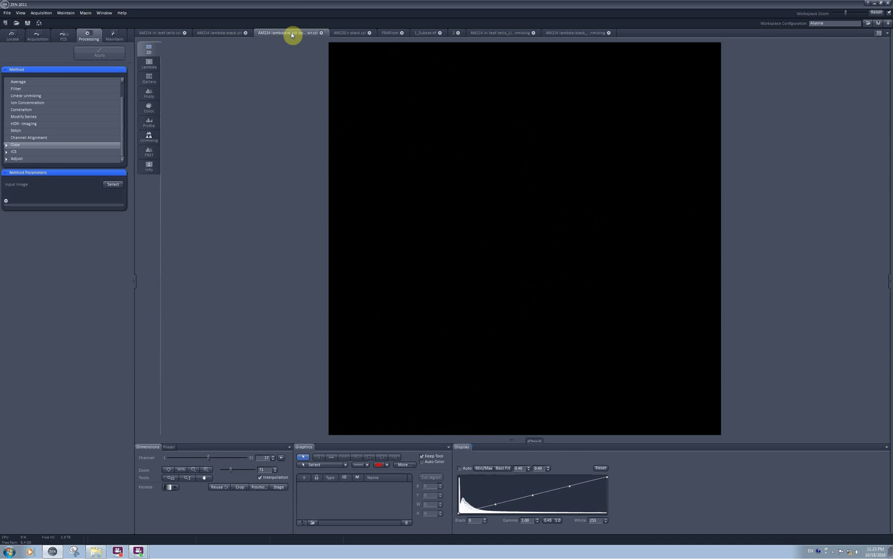
click(149, 78)
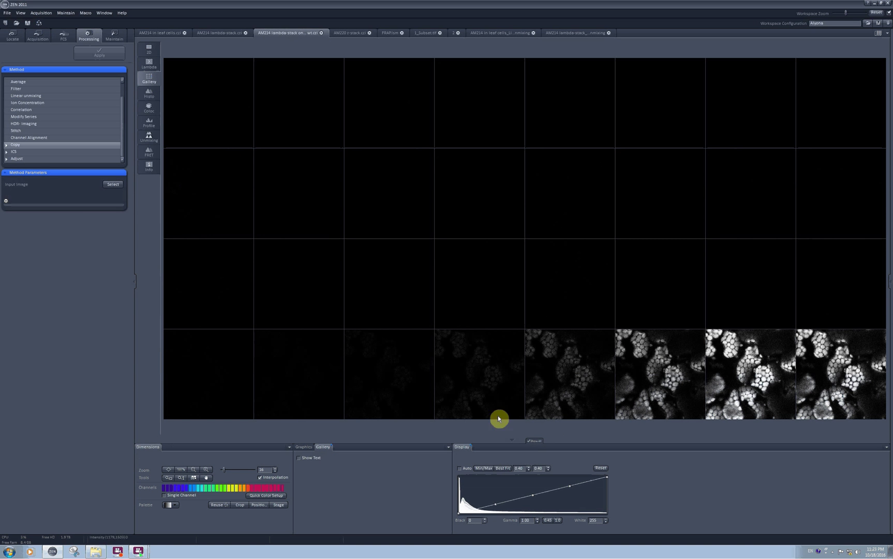
click(312, 458)
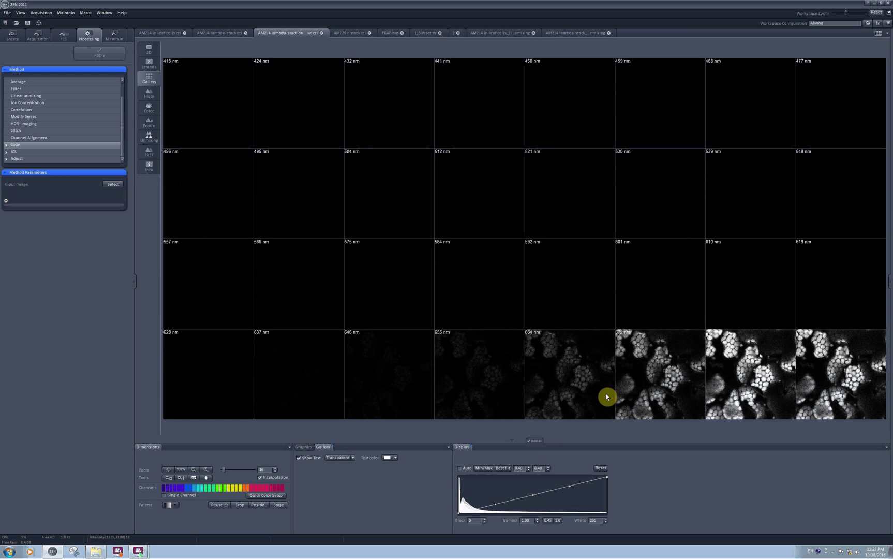
click(147, 140)
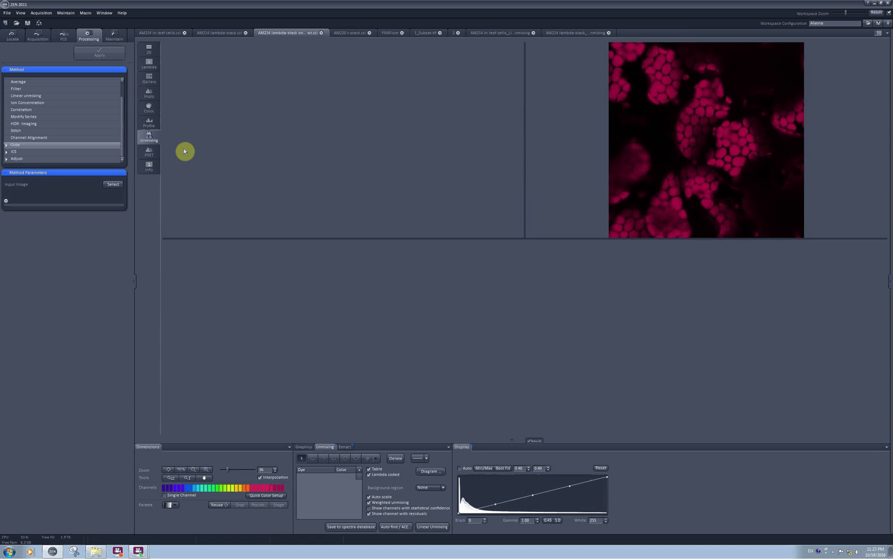
Step: Sample a chloroplast with the crosshair and save its spectrum as Chlorophyll under Arabidopsis
click(374, 454)
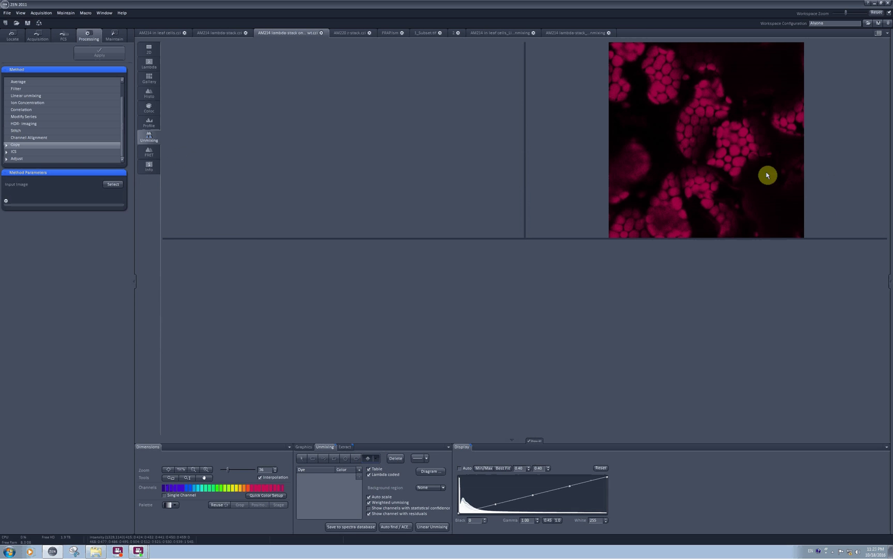
click(699, 112)
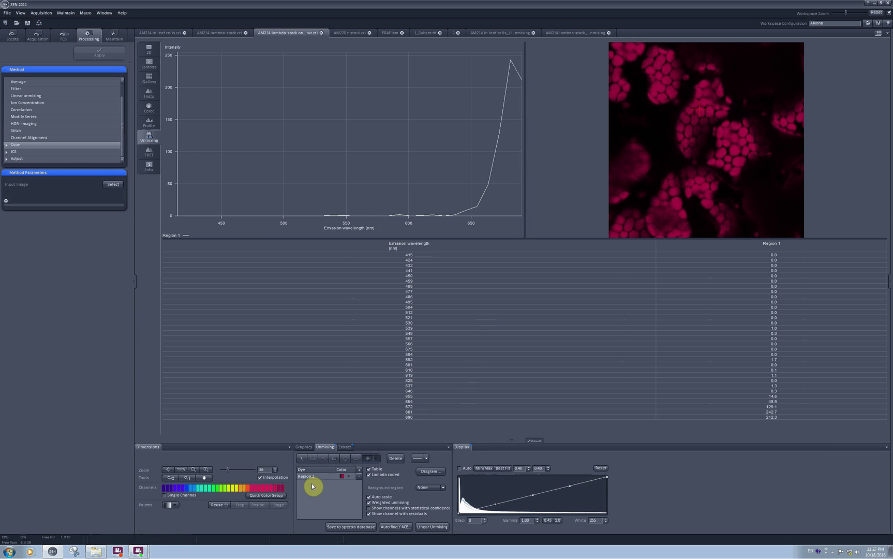
click(353, 528)
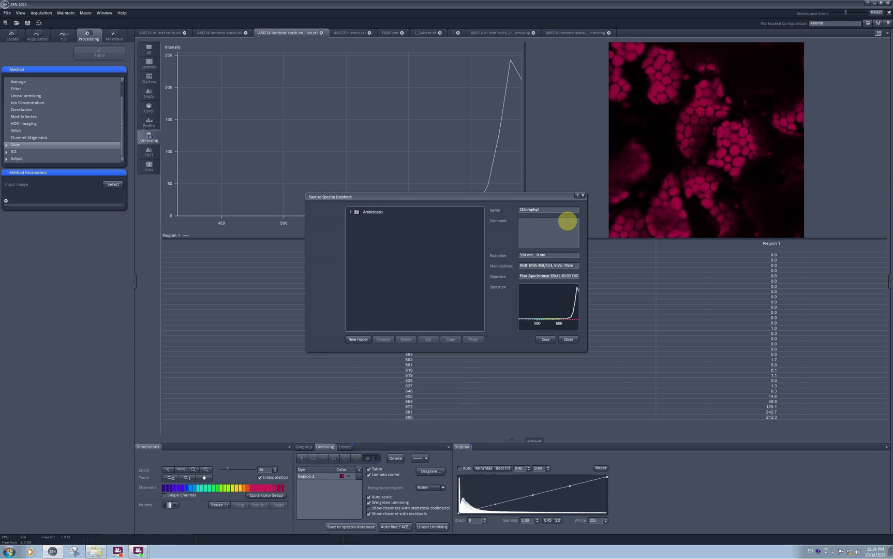
click(548, 340)
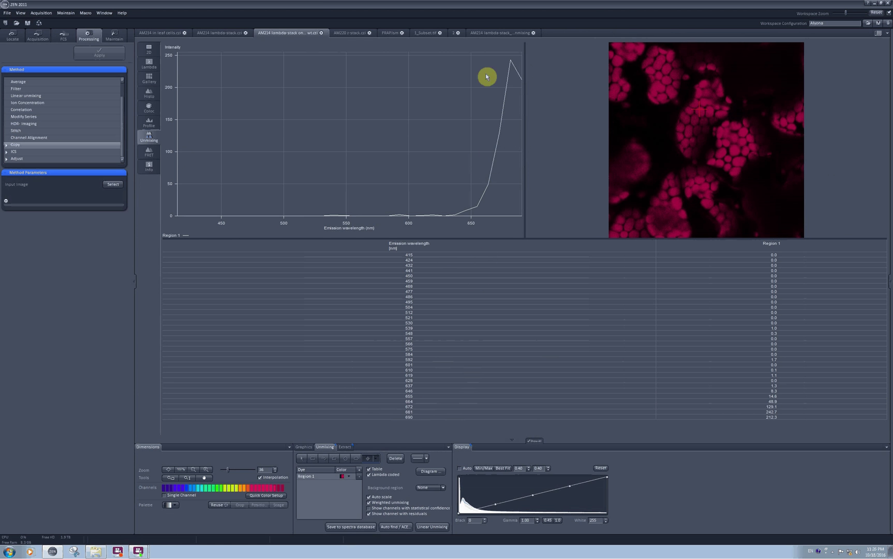
Step: On AM214 lambda-stack.czi, sample a bright green YFP spot as Region 1, coloured Yellow
click(200, 35)
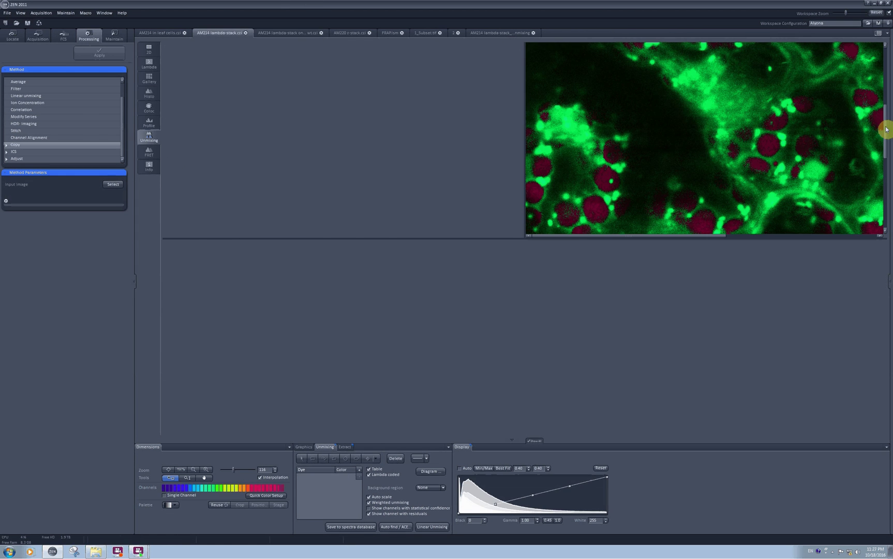
drag(885, 117, 883, 44)
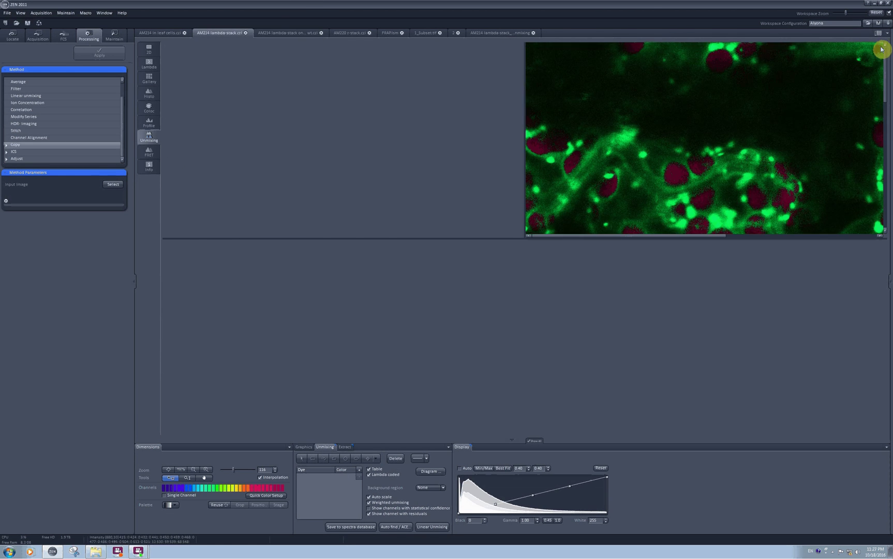
click(367, 459)
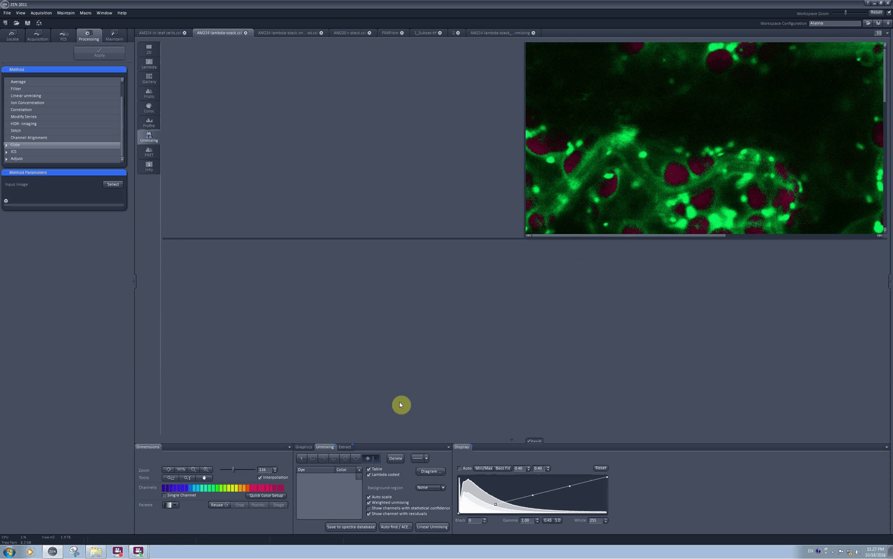
click(643, 157)
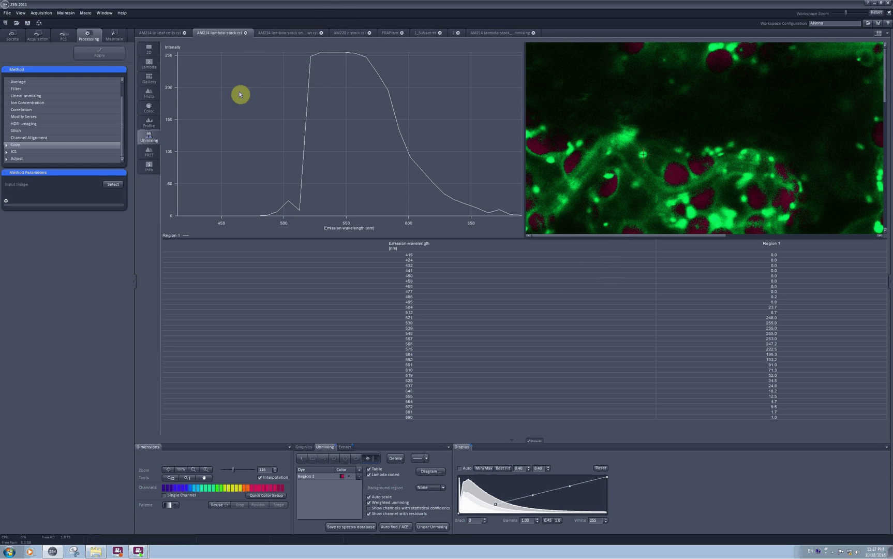
click(349, 477)
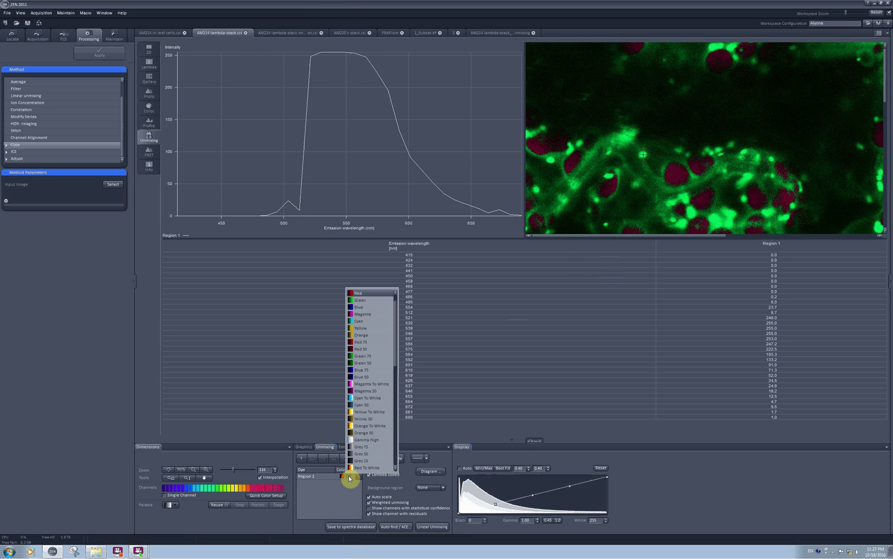
click(366, 329)
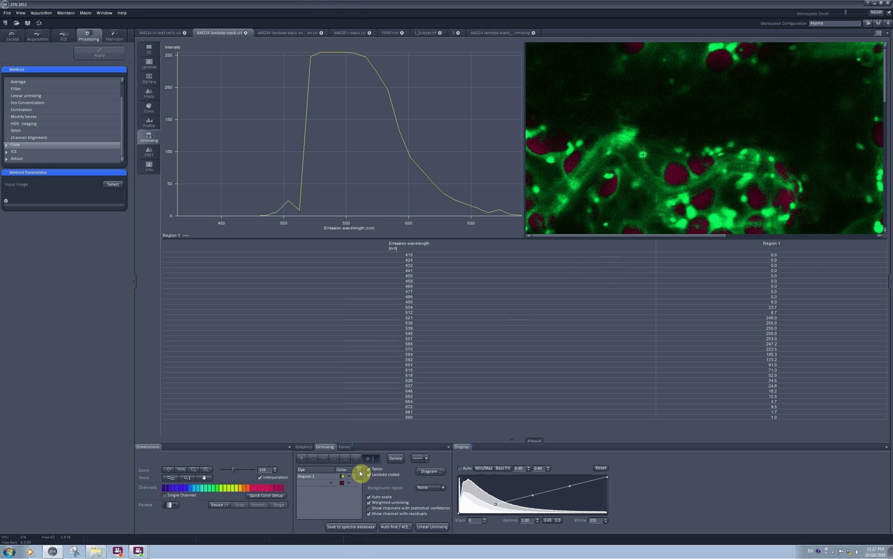
Step: Add the saved Chlorophyll spectrum from the database and run Linear Unmixing
click(331, 485)
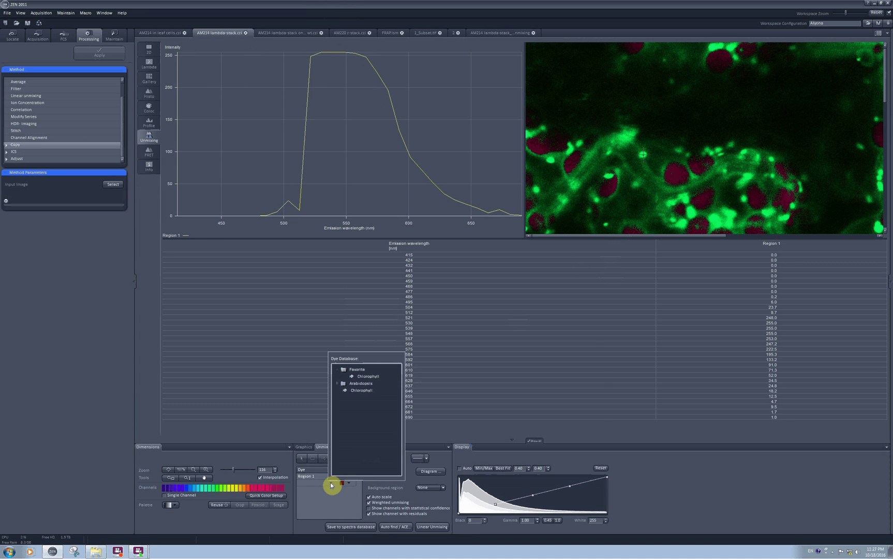
click(363, 392)
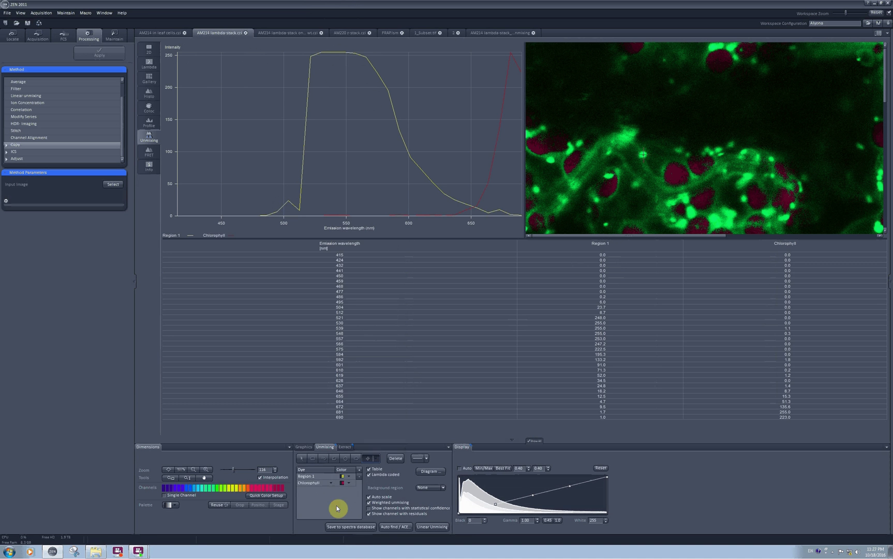
click(432, 526)
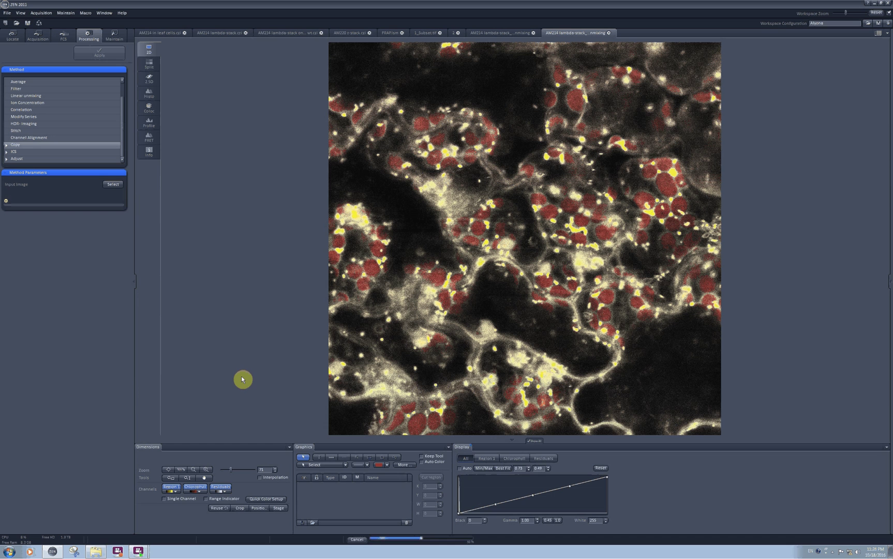
Step: Show the unmixed channels in split view and compare the Region 1/Region 2 result against the Chlorophyll-based one
click(147, 63)
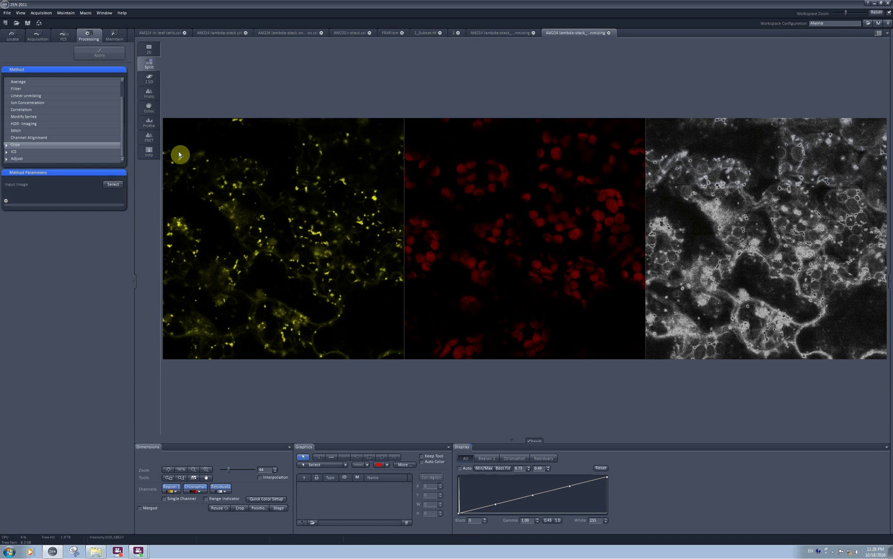
click(501, 33)
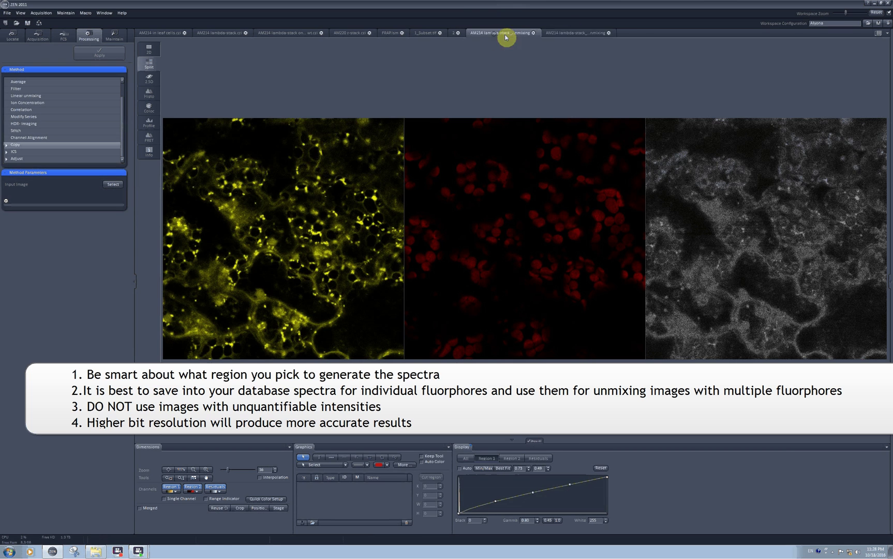
click(572, 36)
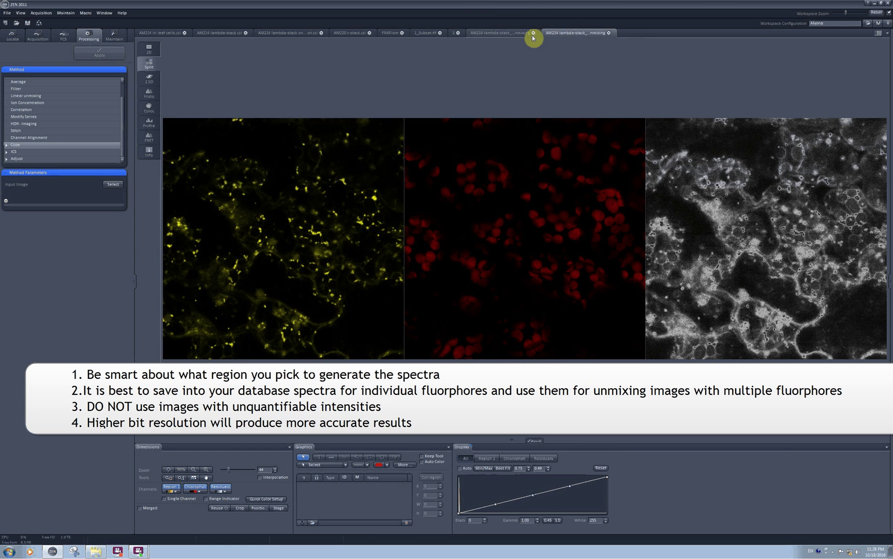
click(505, 34)
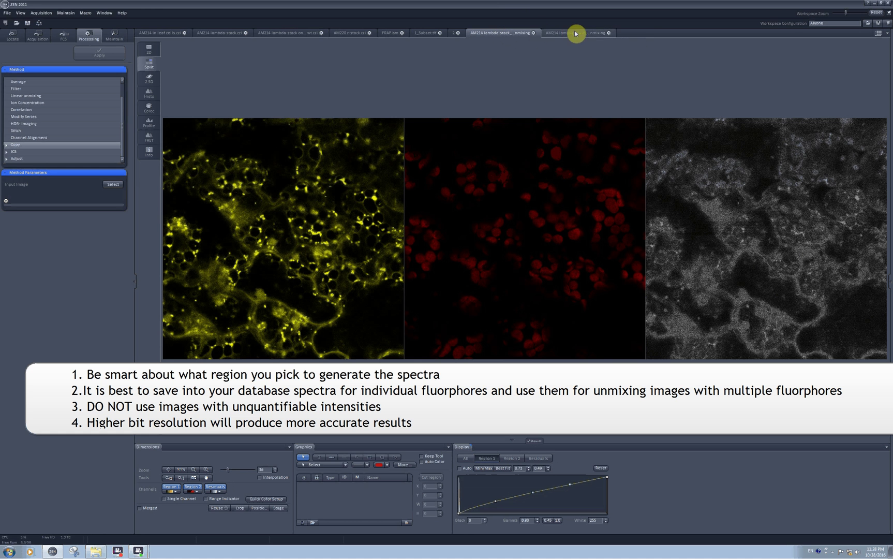
click(602, 468)
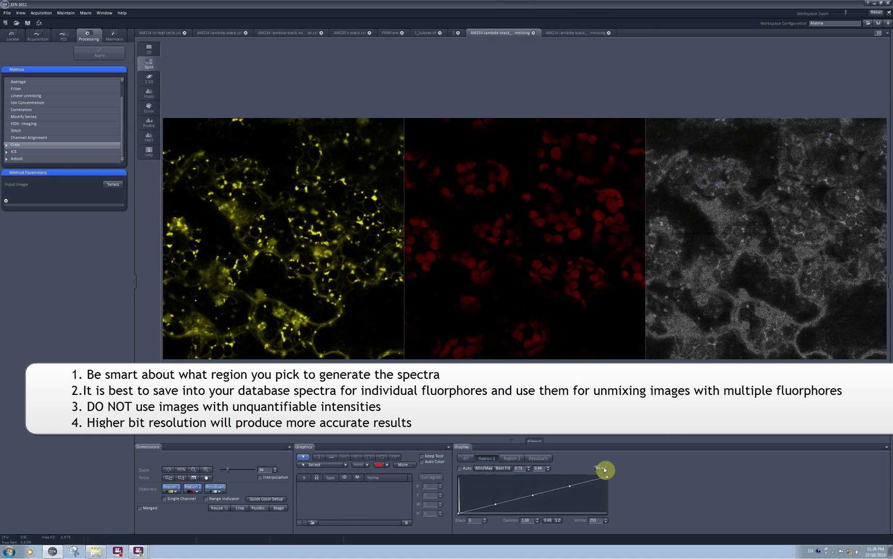
click(565, 34)
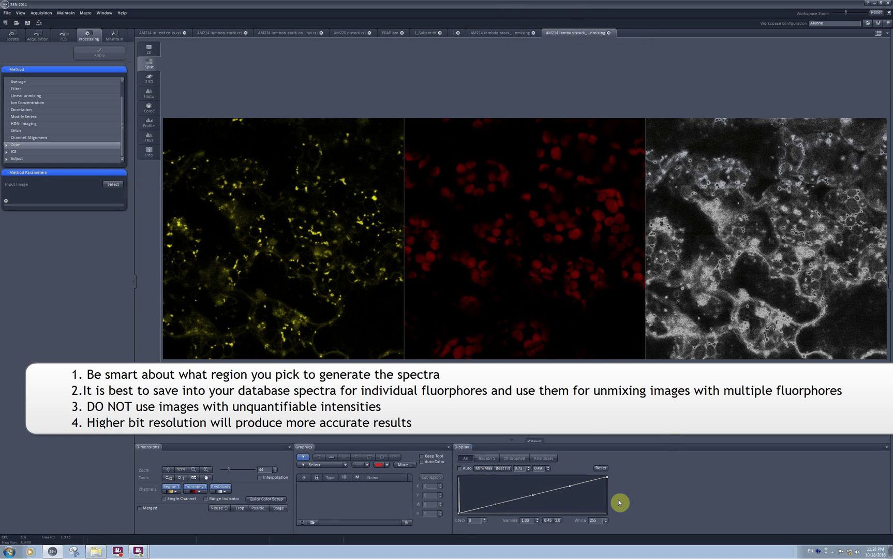
click(499, 33)
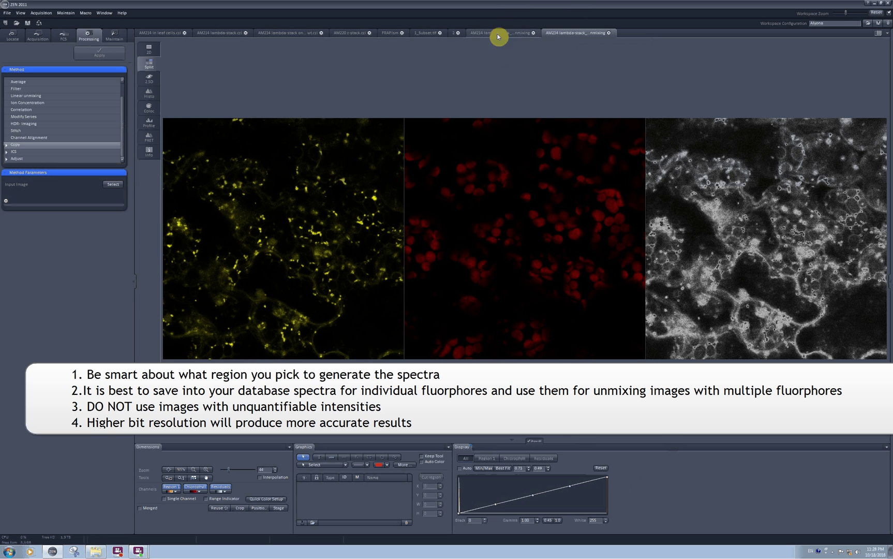
click(566, 33)
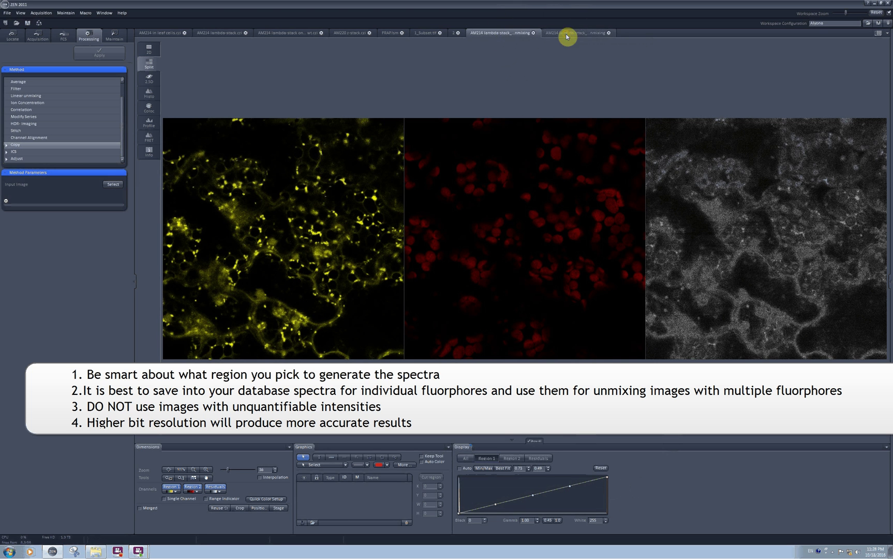